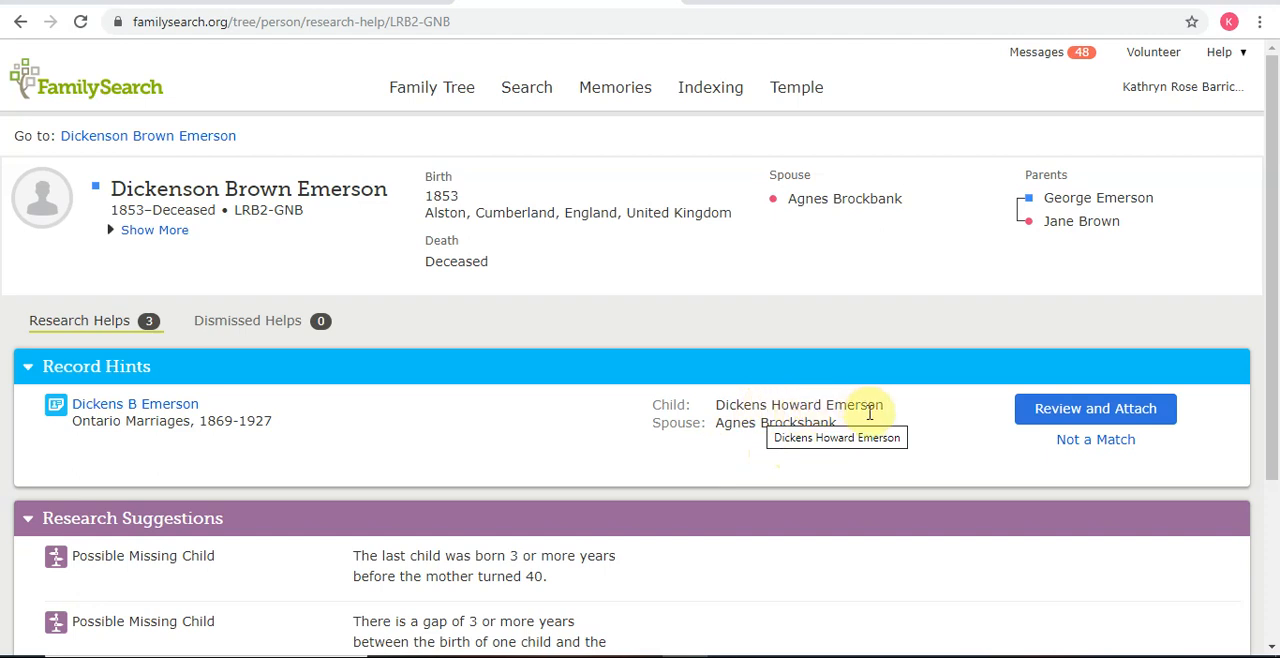
# Step: Open the Ontario Marriages, 1869-1927 record hint for review and attach it to the groom's father in the family tree
pyautogui.click(1080, 413)
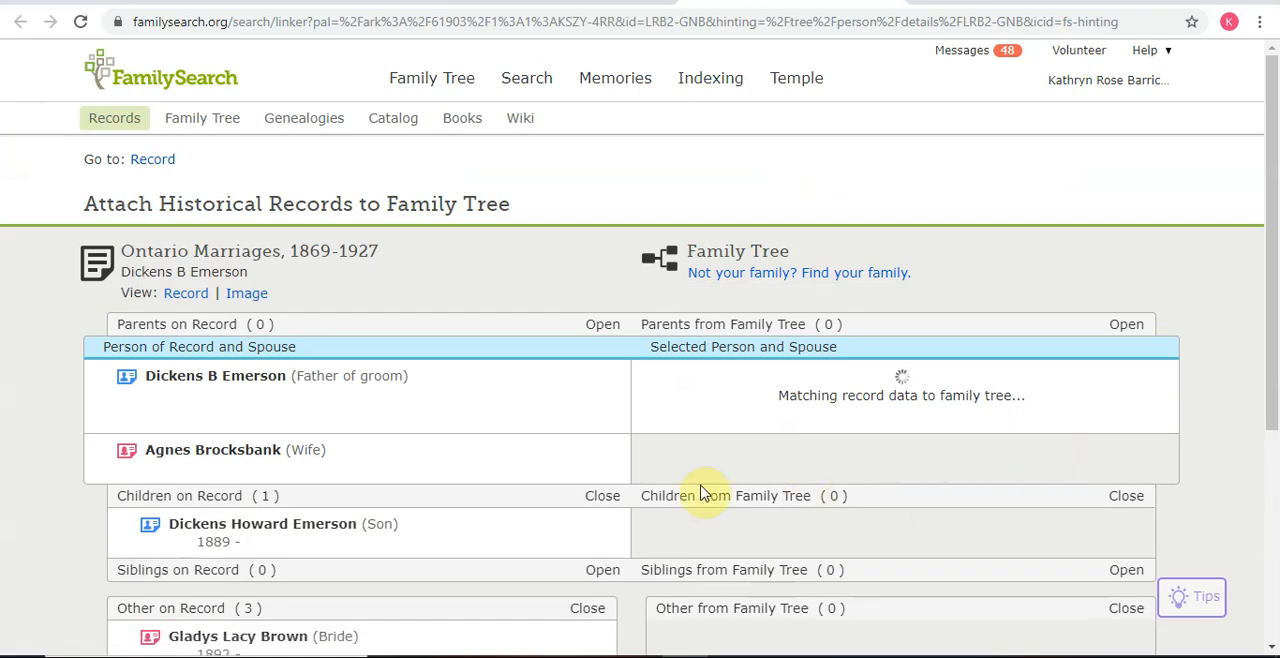
pyautogui.scroll(-1, 528, 464)
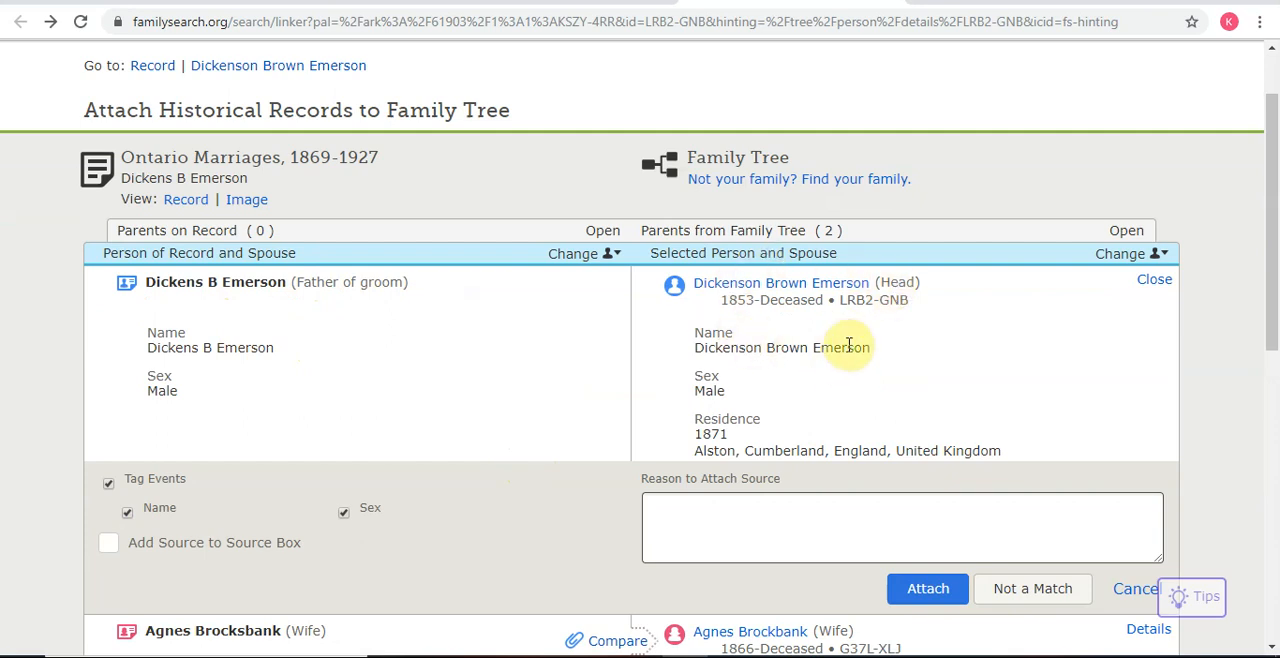
pyautogui.click(922, 589)
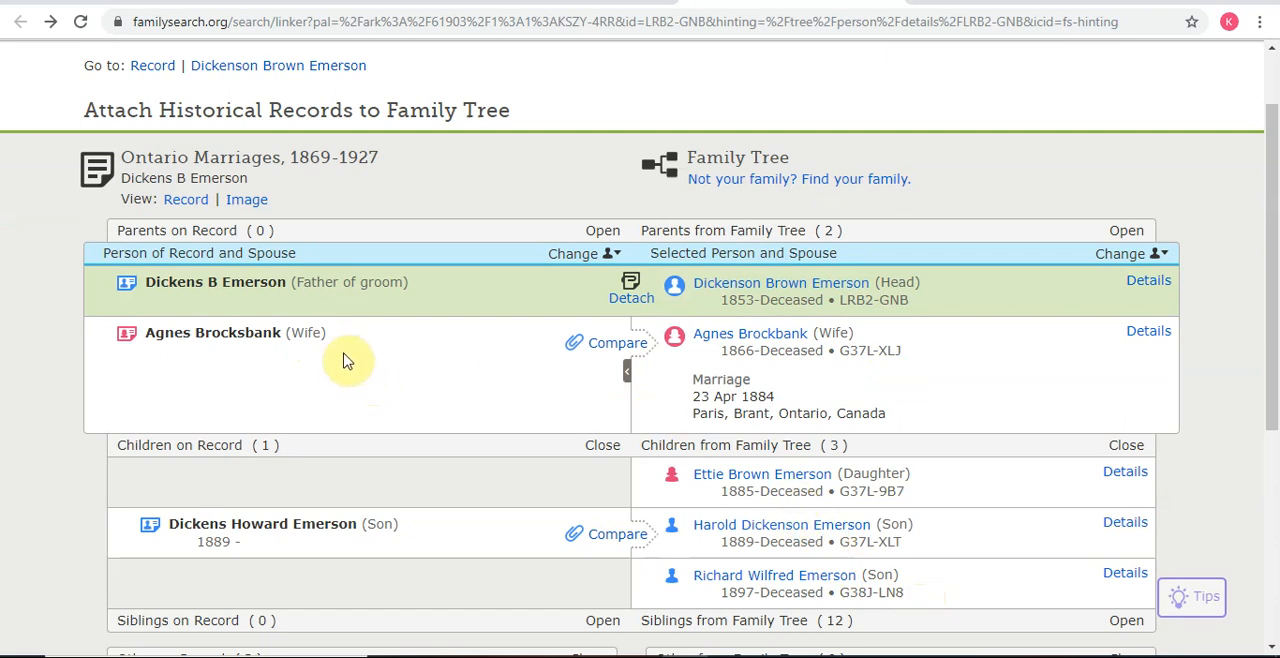
# Step: Compare the wife of the groom's father with her family tree match and attach the marriage record to her
pyautogui.click(638, 345)
pyautogui.scroll(-2, 822, 392)
pyautogui.click(1051, 467)
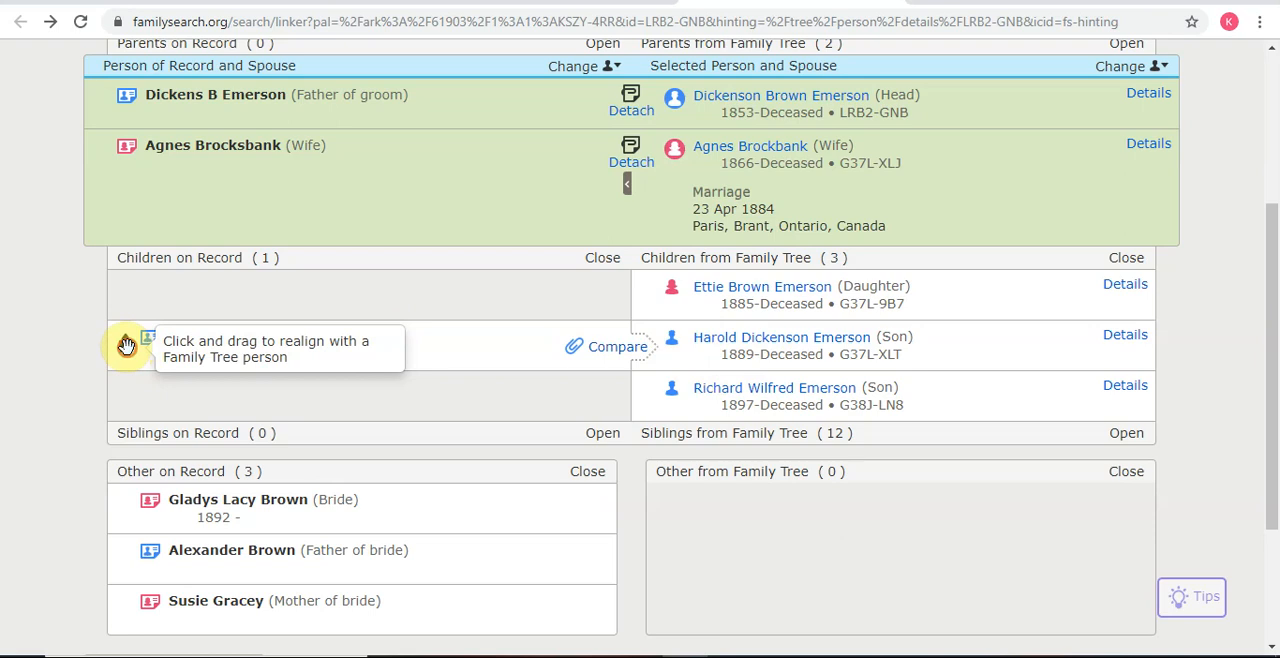
# Step: Realign the record's son to an empty row and create him as a new person with birthplace Ontario, Canada
pyautogui.moveTo(126, 345); pyautogui.dragTo(132, 333)
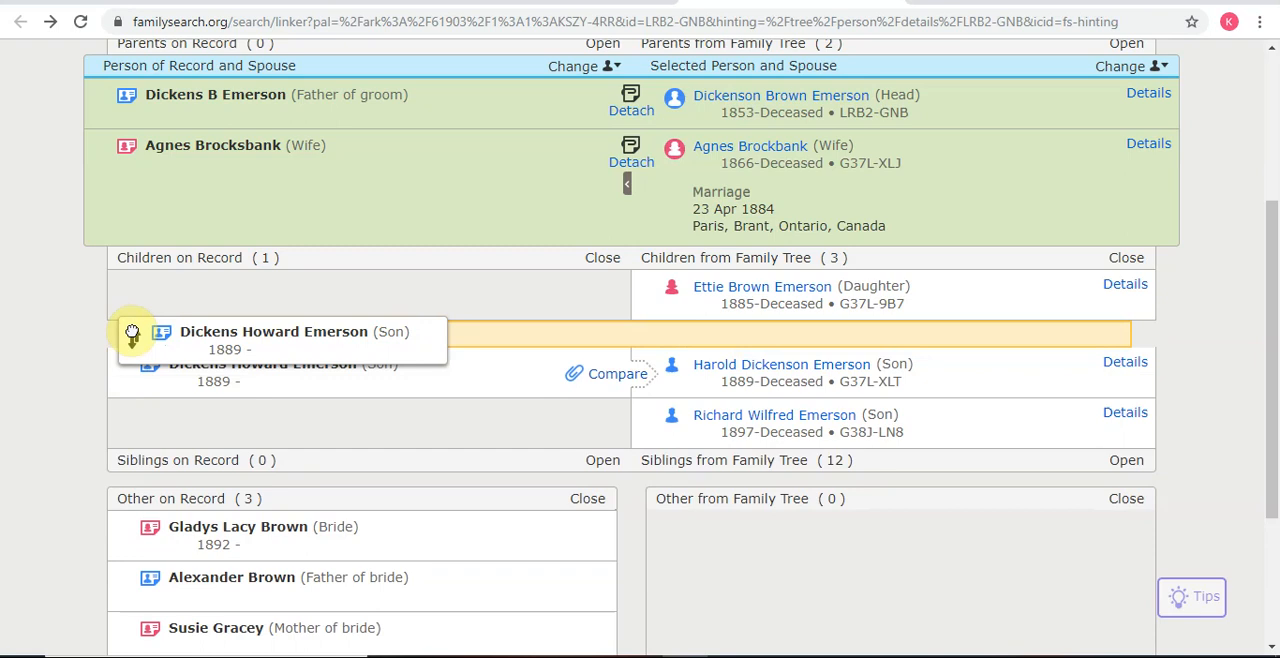
pyautogui.moveTo(132, 333); pyautogui.dragTo(132, 332)
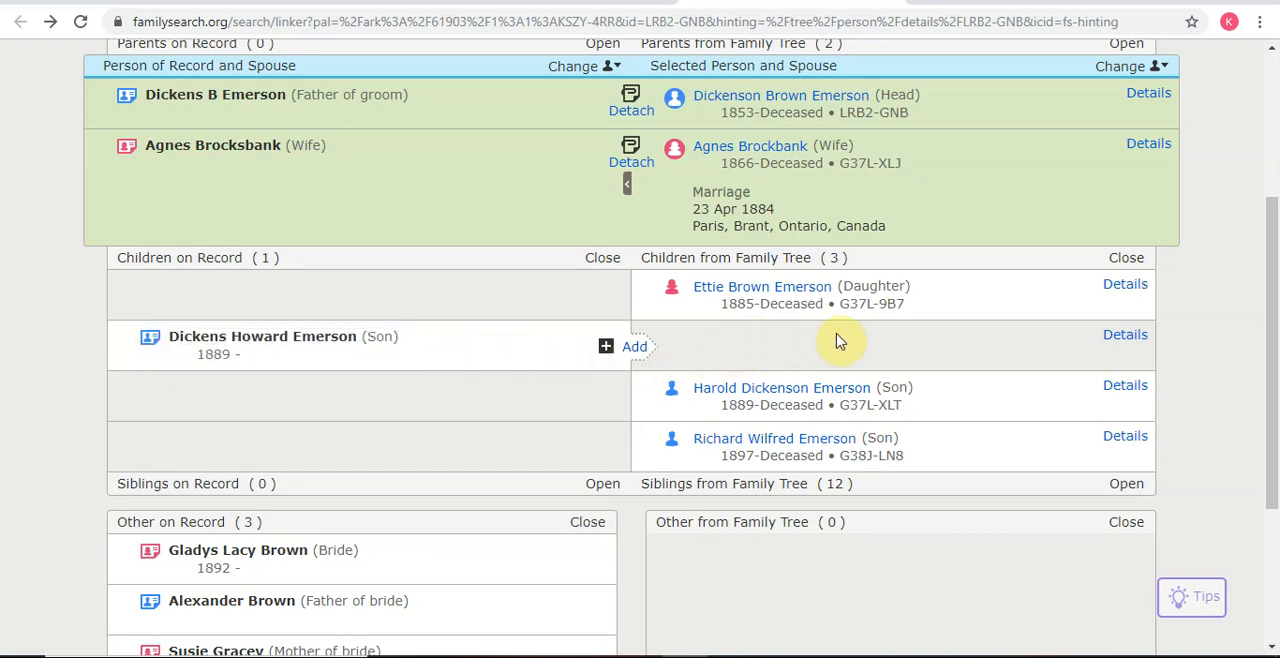
pyautogui.click(632, 352)
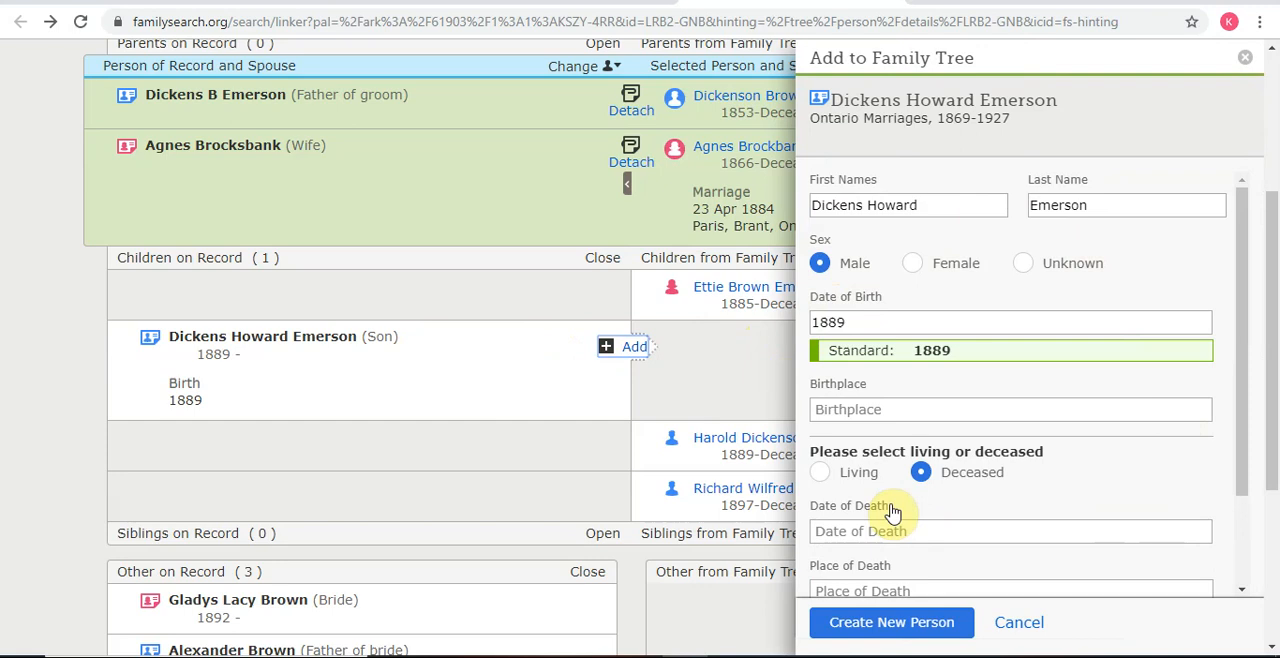
pyautogui.click(912, 409)
pyautogui.write('Ont')
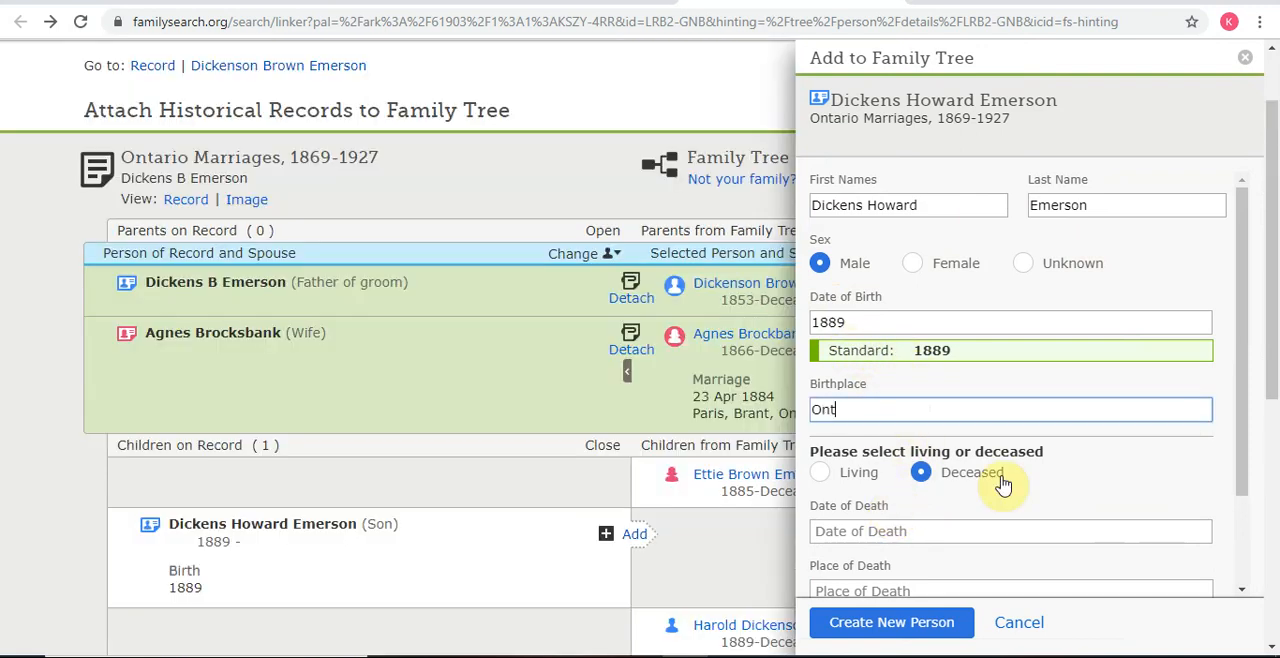
pyautogui.write('ario, C')
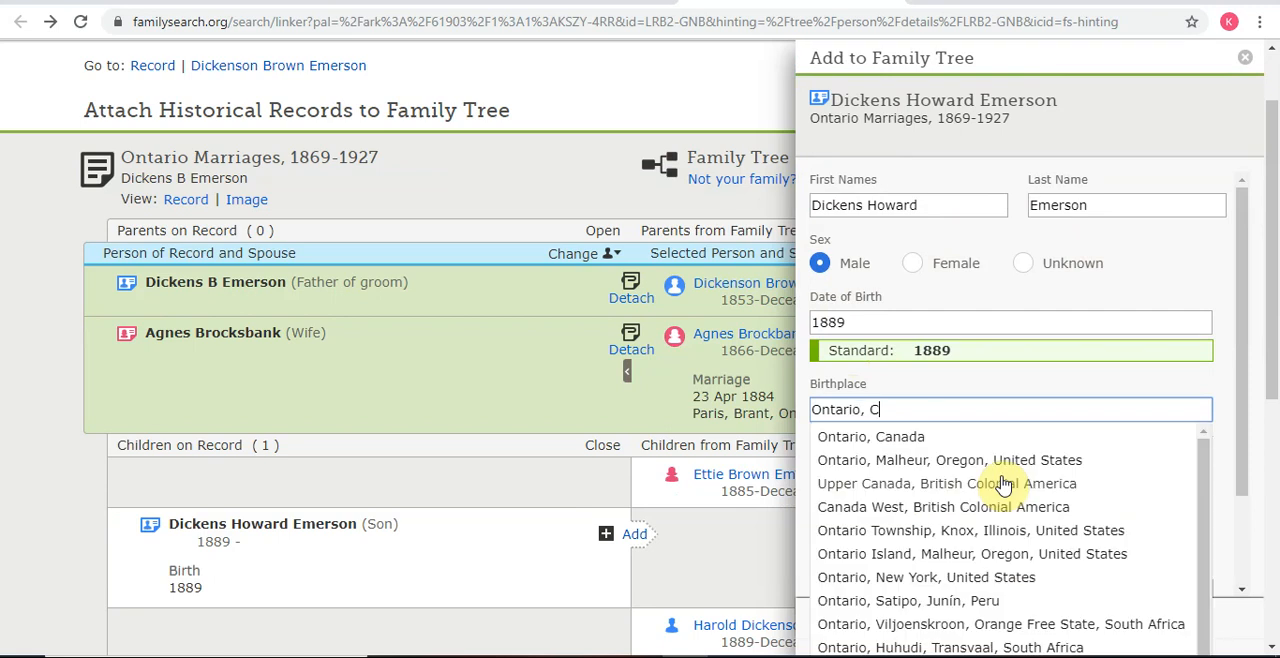
pyautogui.click(912, 440)
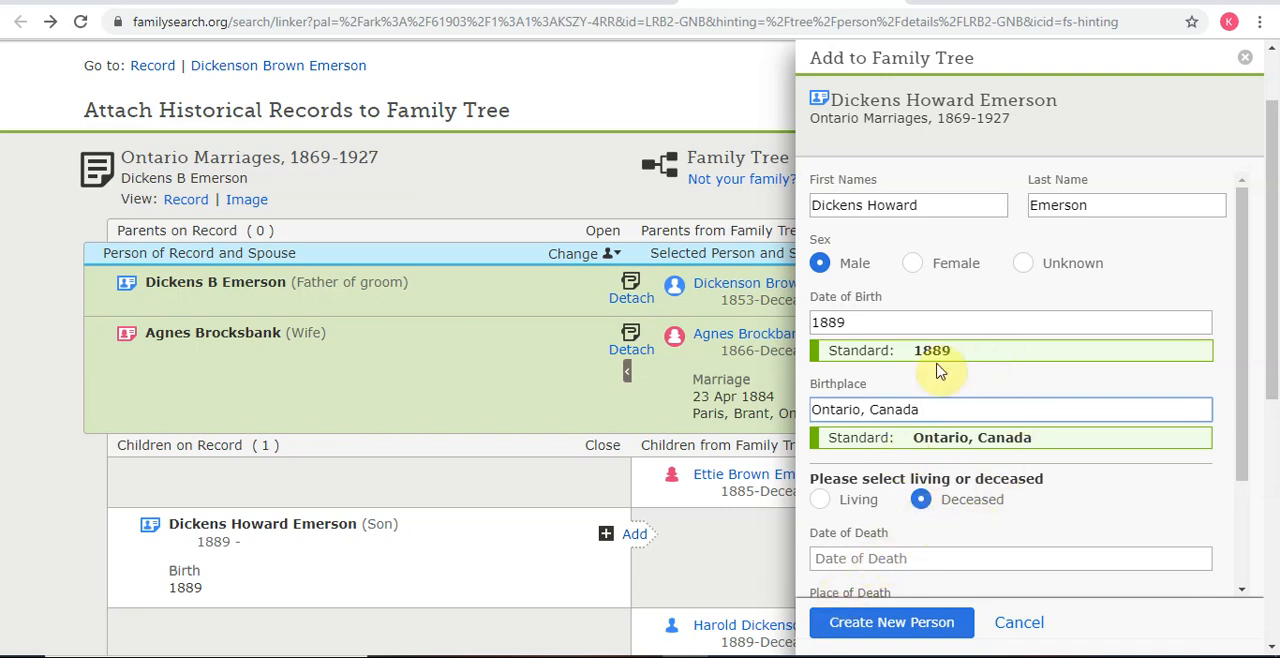
pyautogui.scroll(-2, 875, 522)
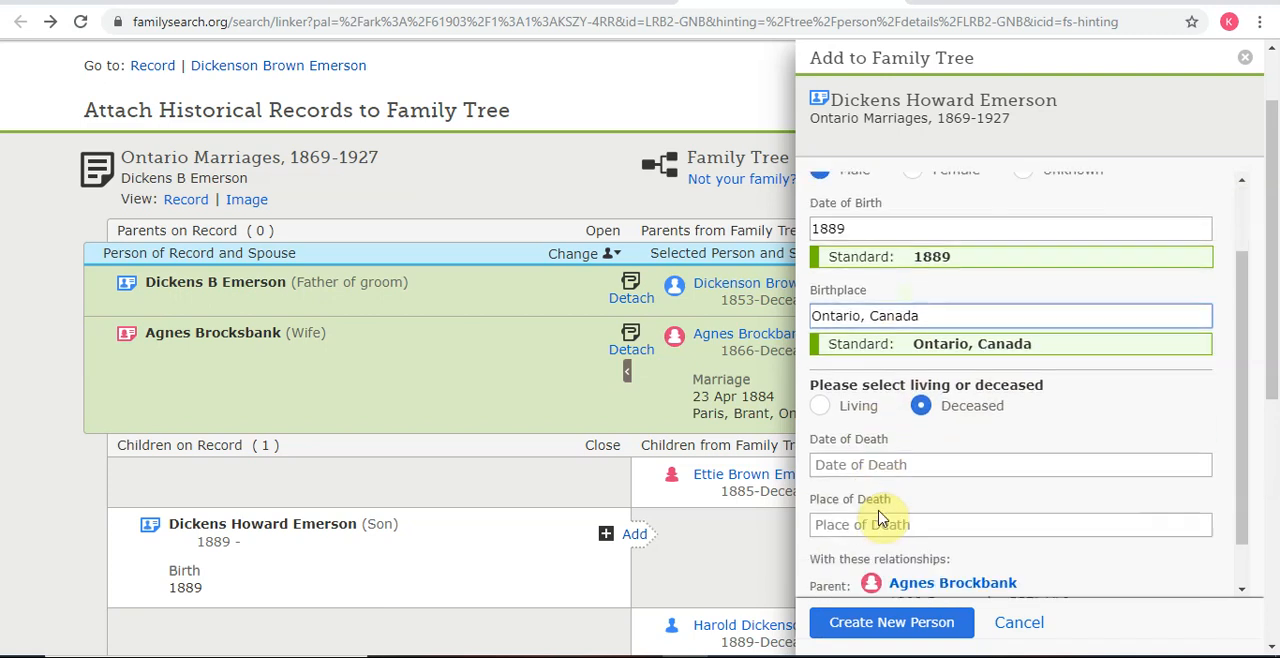
pyautogui.click(887, 624)
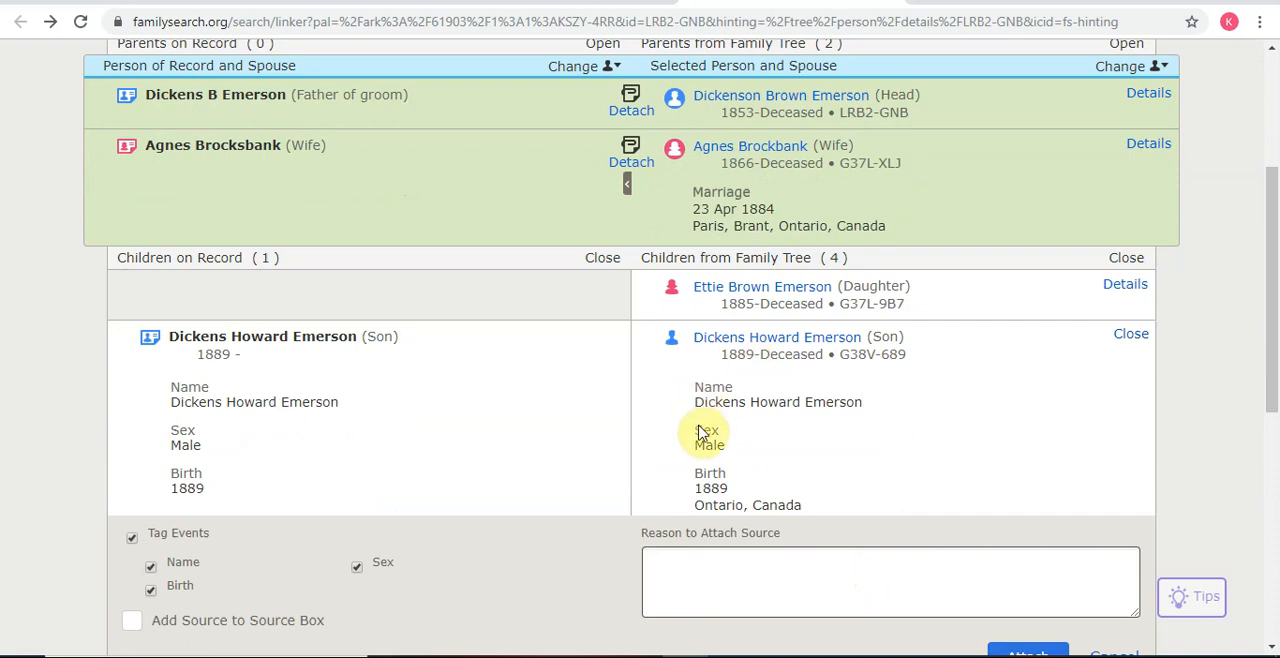
# Step: Attach the marriage record to the newly added son and change the record's focus person to him
pyautogui.scroll(-1, 824, 453)
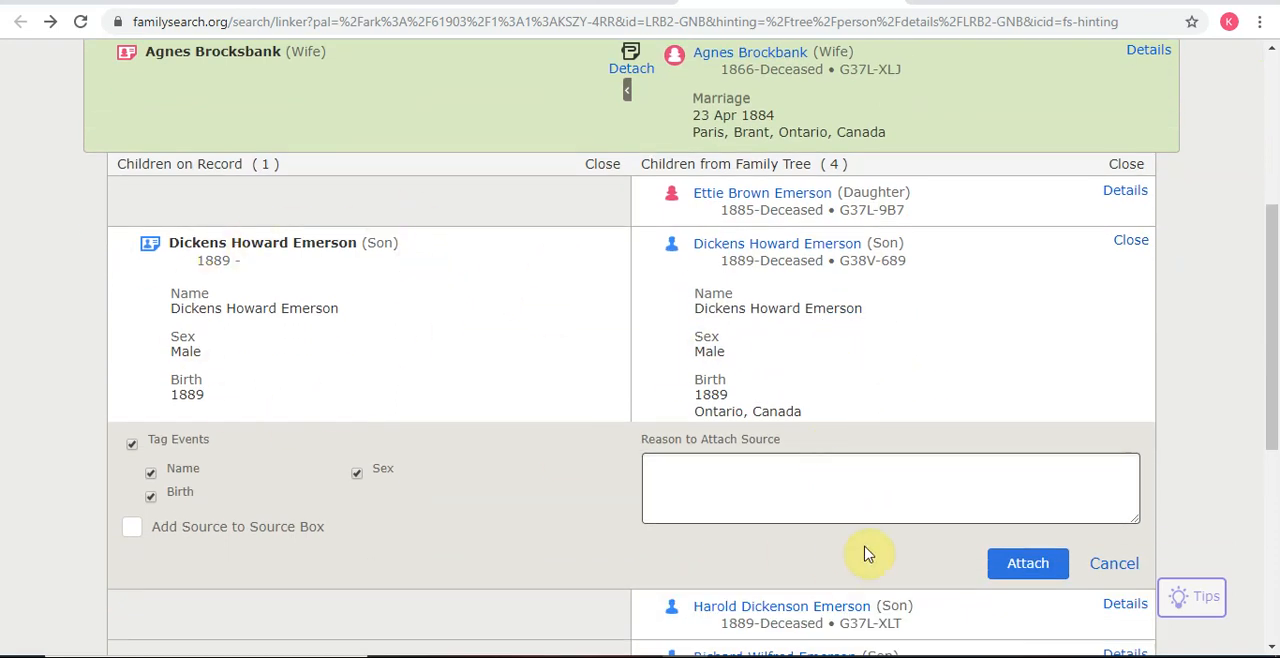
pyautogui.click(1026, 566)
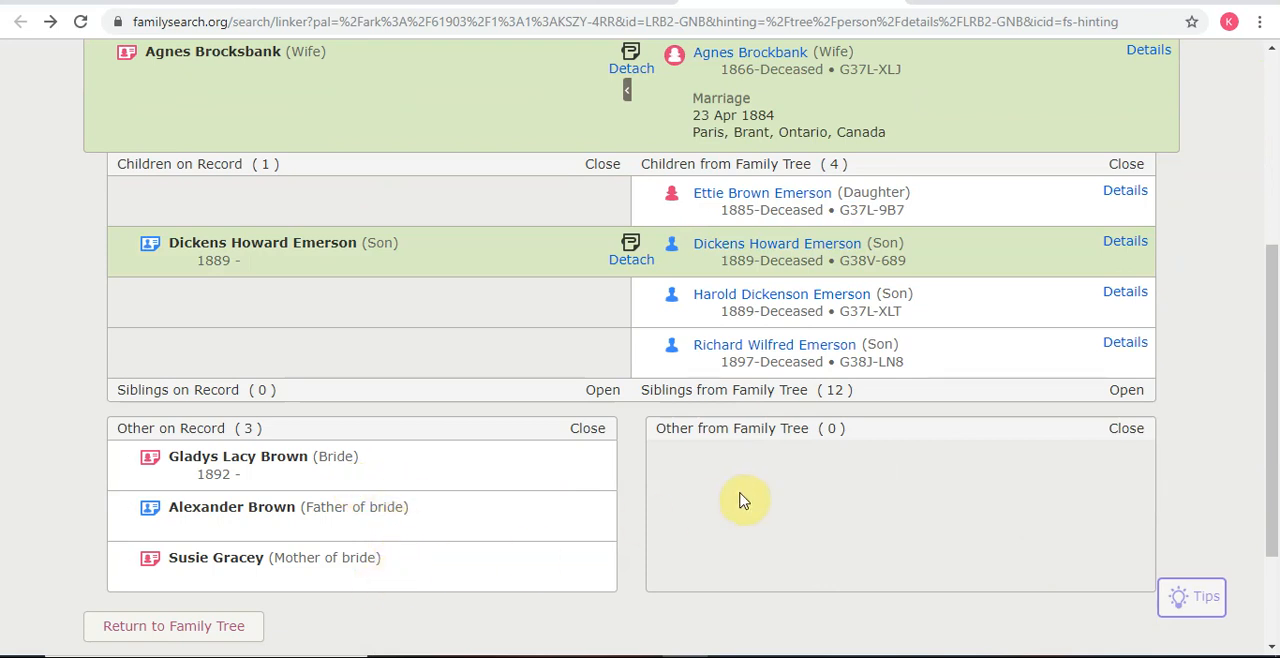
pyautogui.scroll(1, 740, 500)
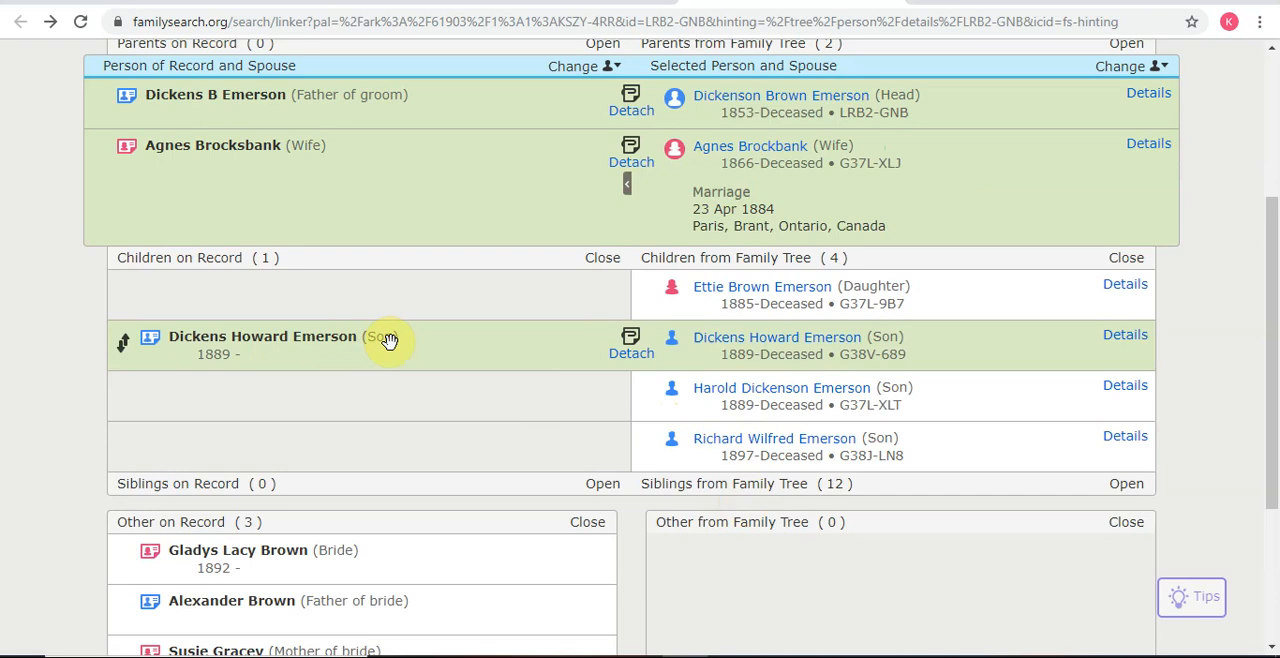
pyautogui.click(569, 67)
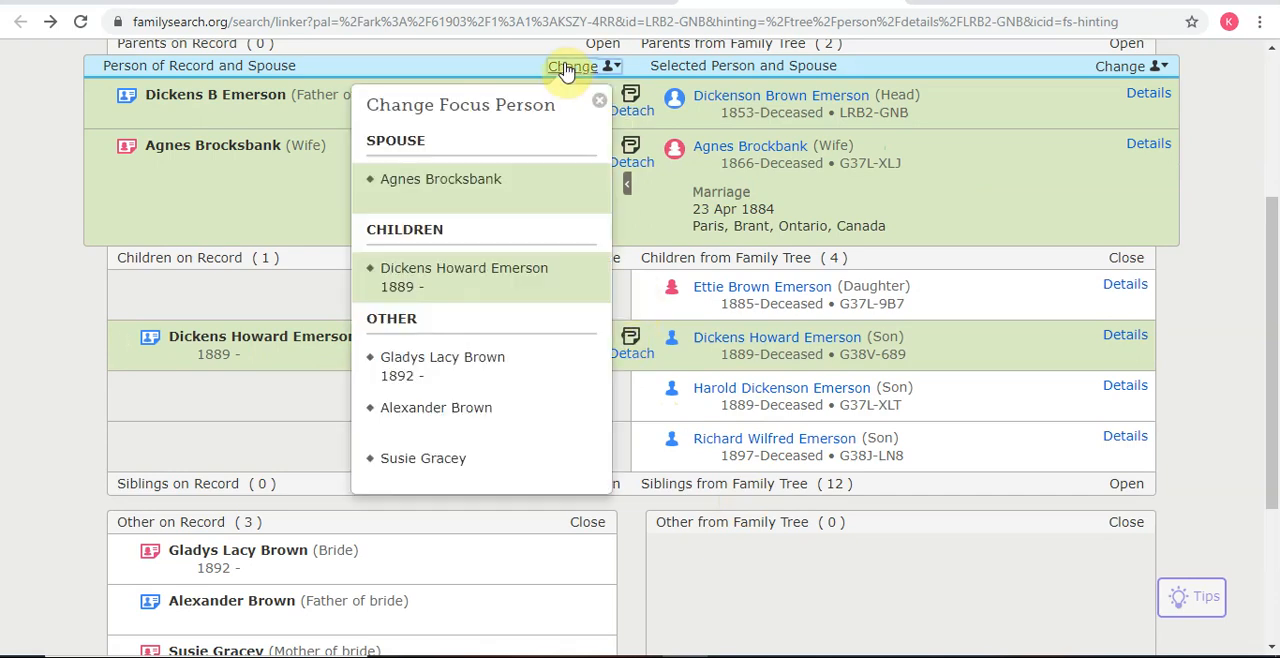
pyautogui.click(449, 274)
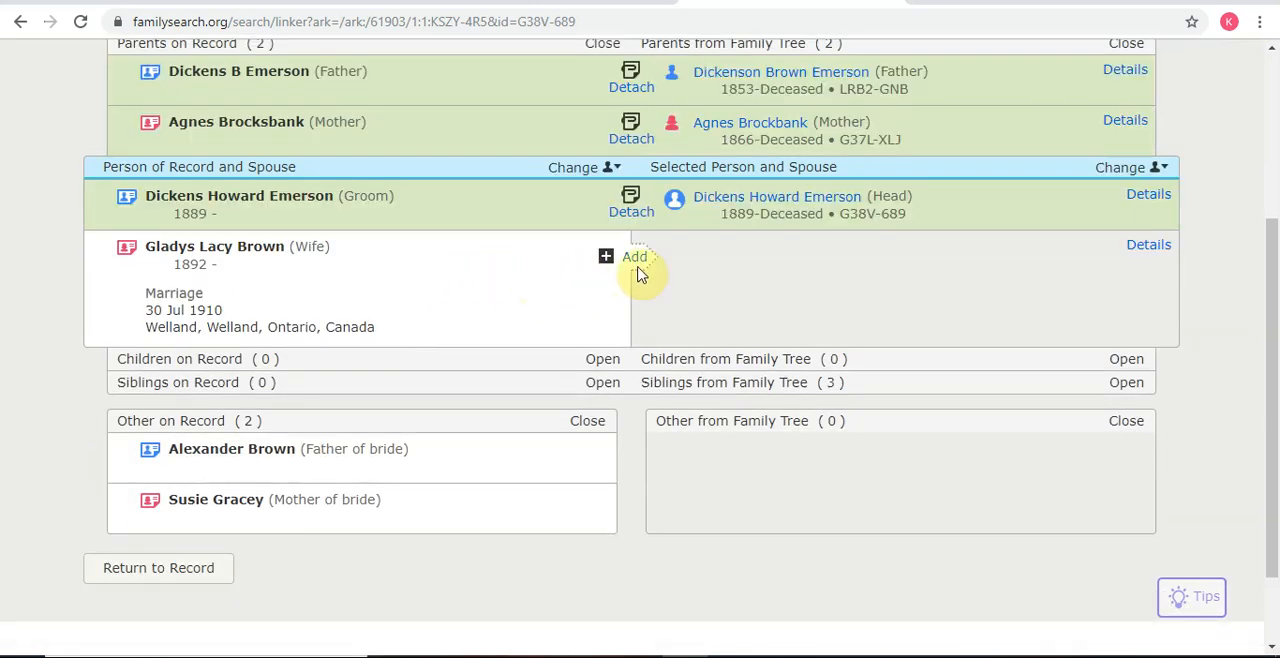
# Step: Create the groom's wife as a new person and attach the record with the marriage of 30 Jul 1910 in Welland, Welland, Ontario, Canada
pyautogui.click(640, 274)
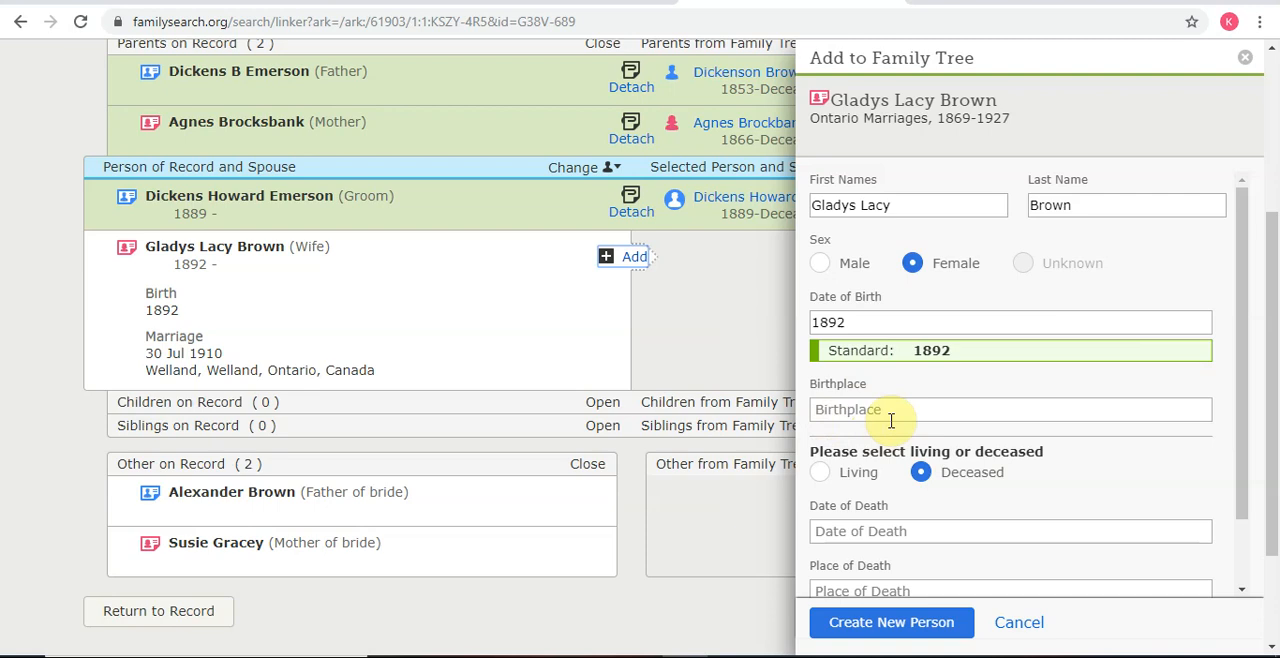
pyautogui.scroll(-3, 891, 420)
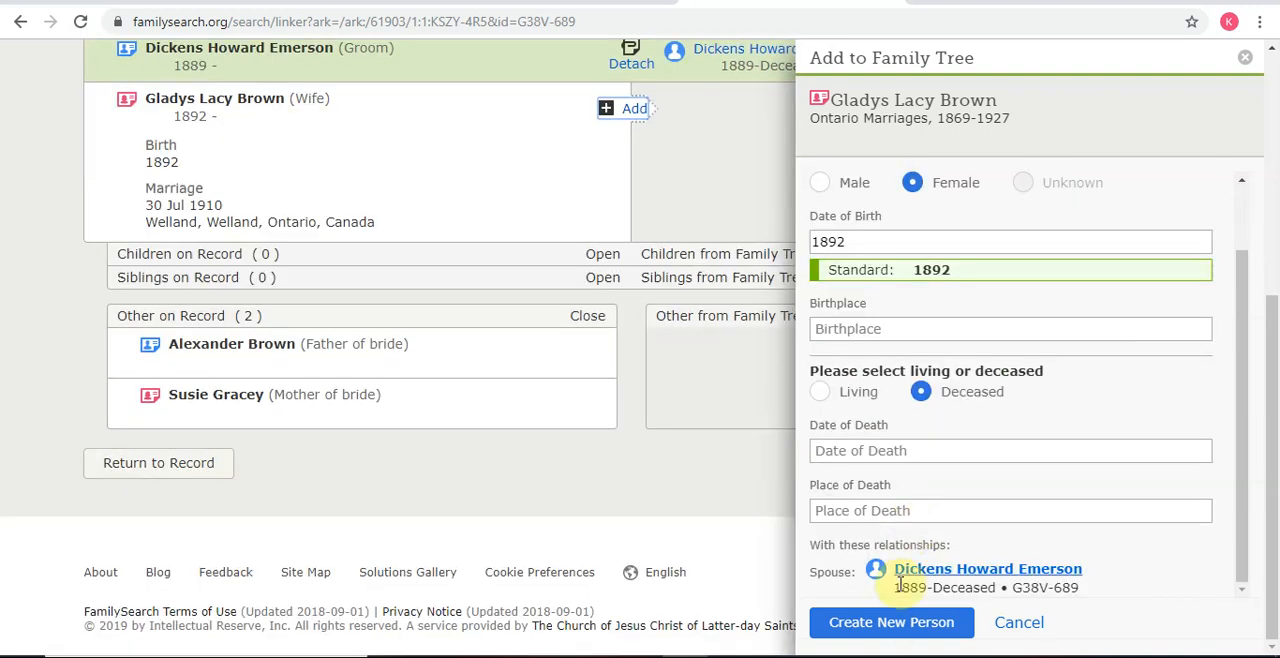
pyautogui.click(891, 630)
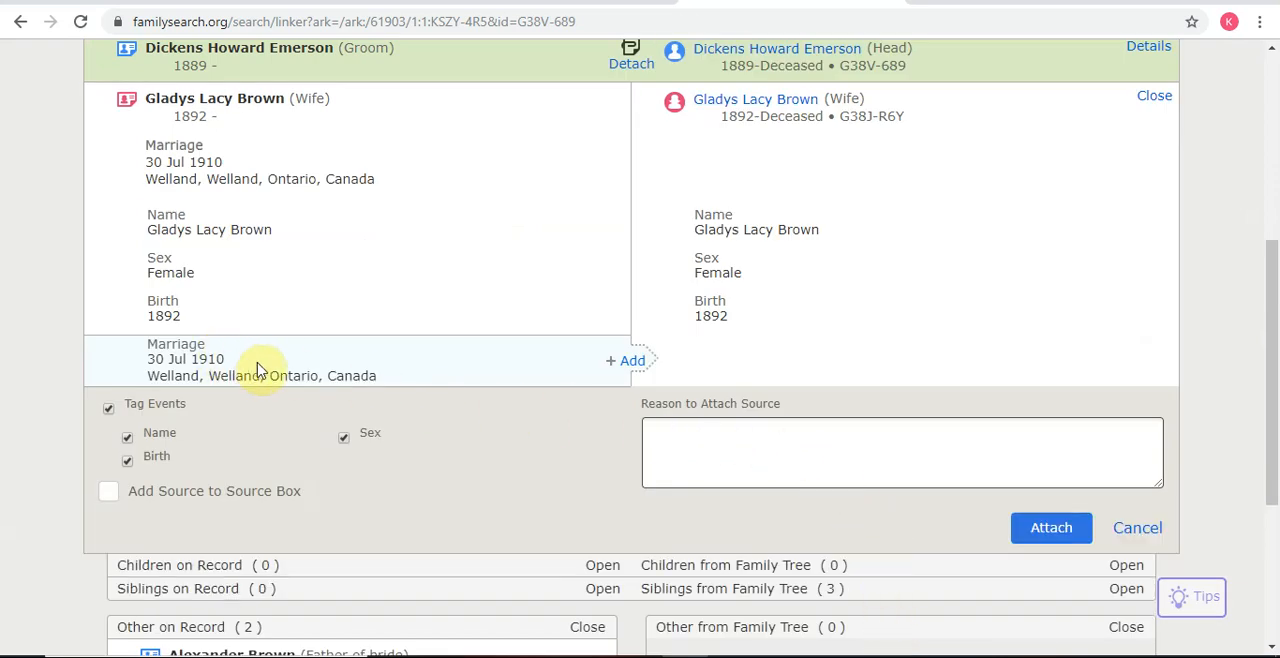
pyautogui.click(629, 365)
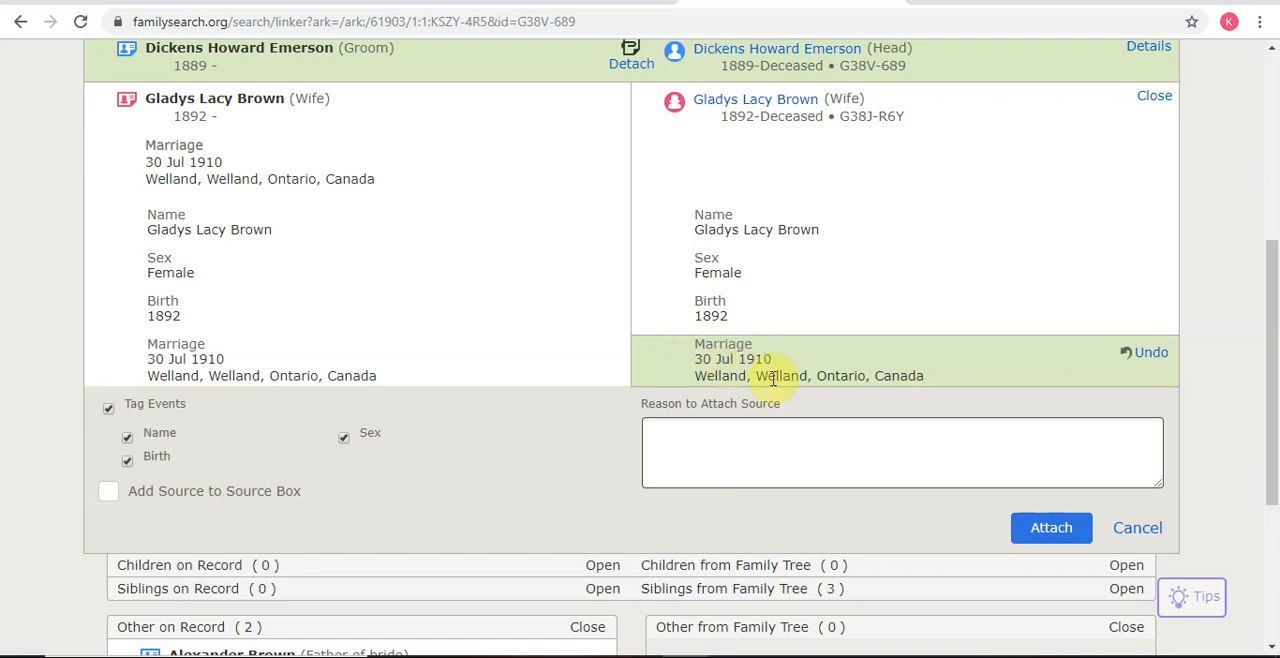
pyautogui.click(1043, 531)
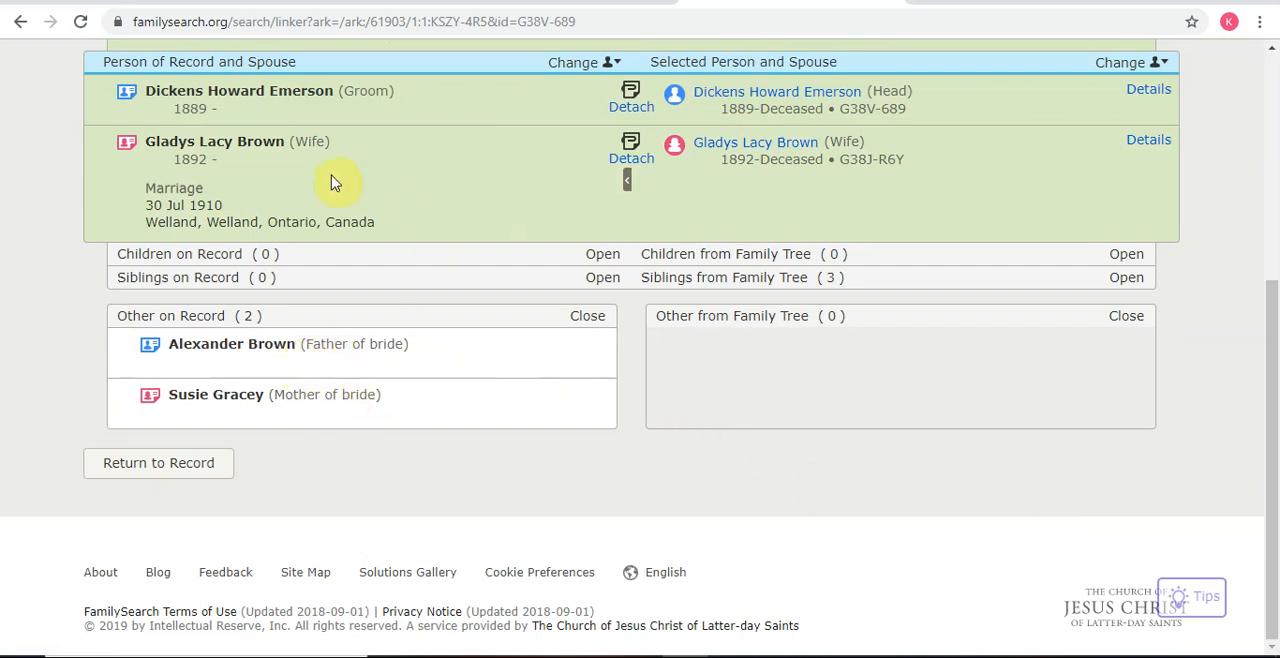
# Step: Change the record's focus person from the groom to the bride
pyautogui.scroll(1, 333, 183)
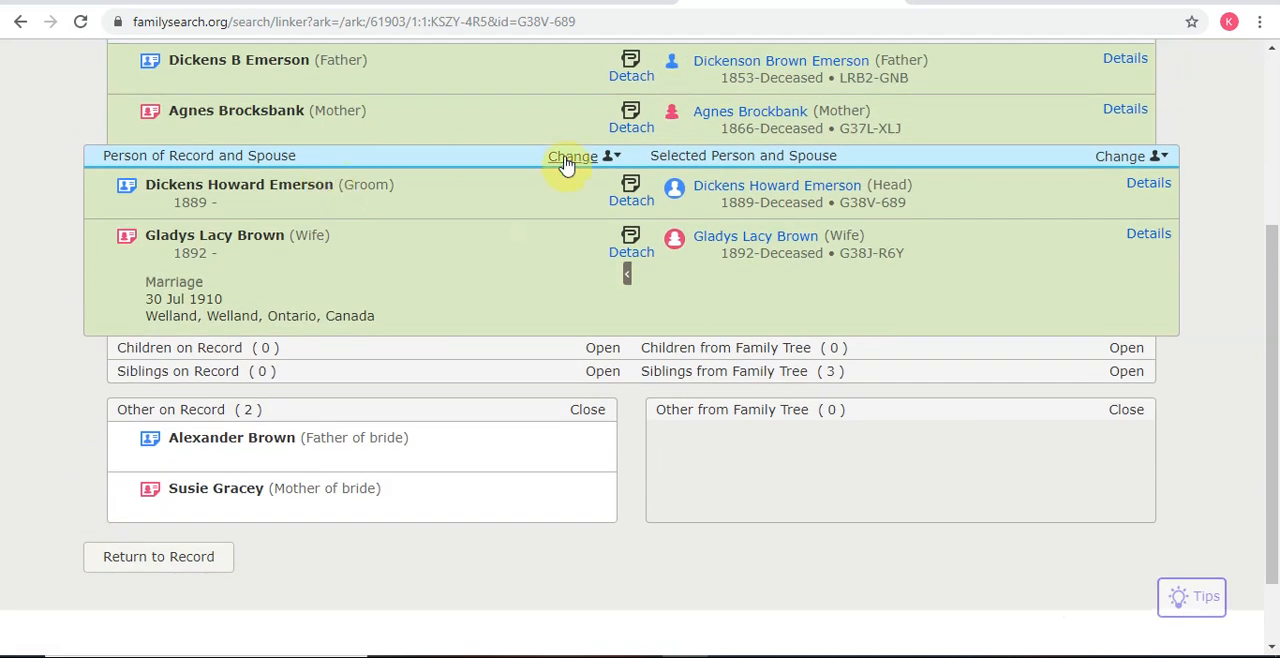
pyautogui.click(567, 160)
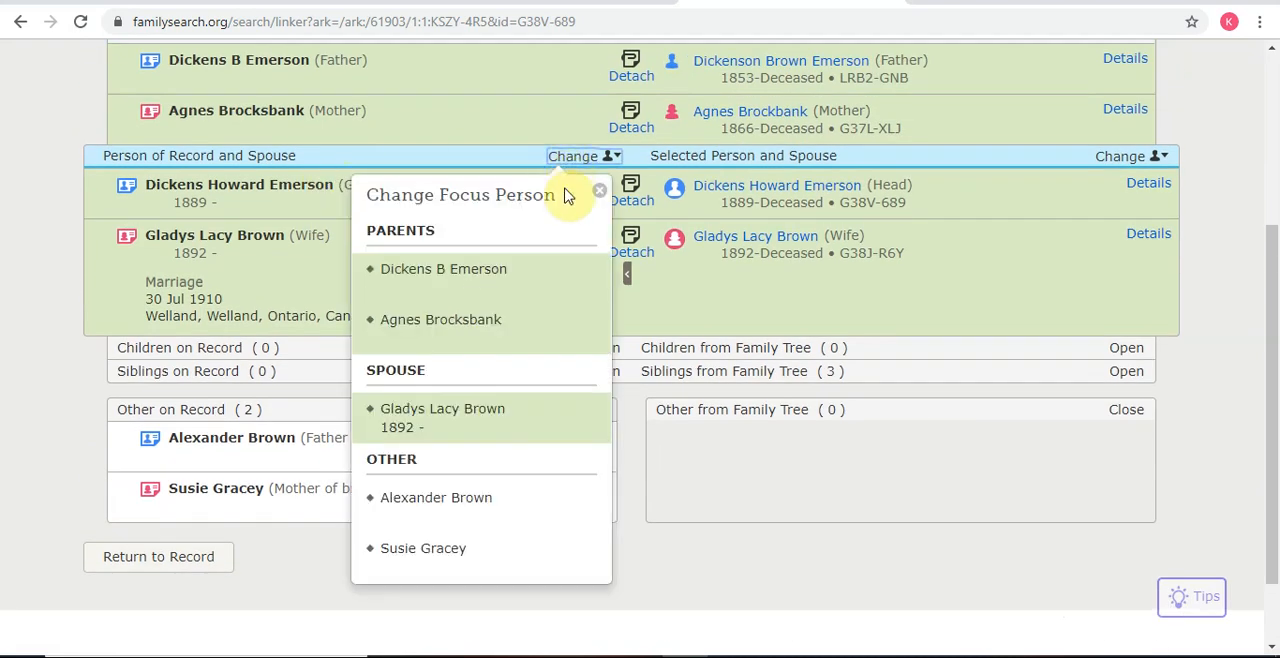
pyautogui.click(457, 420)
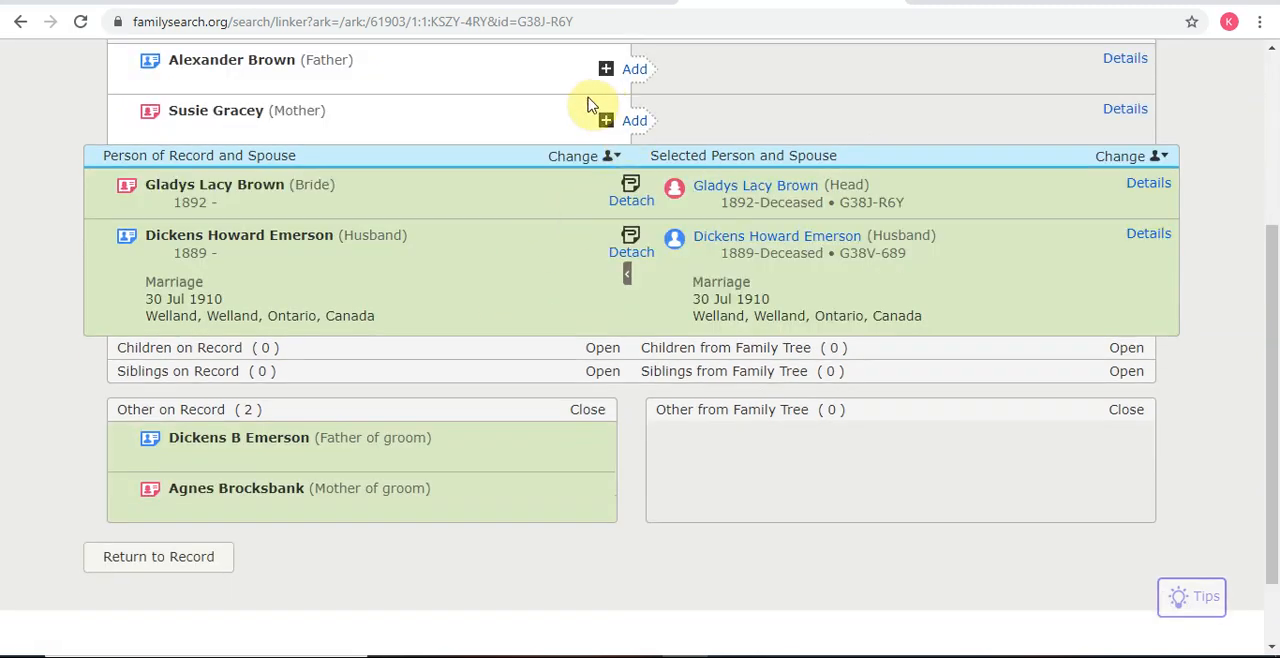
# Step: Create the bride's father as a new person in the family tree and attach the marriage record to him
pyautogui.scroll(2, 630, 250)
pyautogui.click(634, 257)
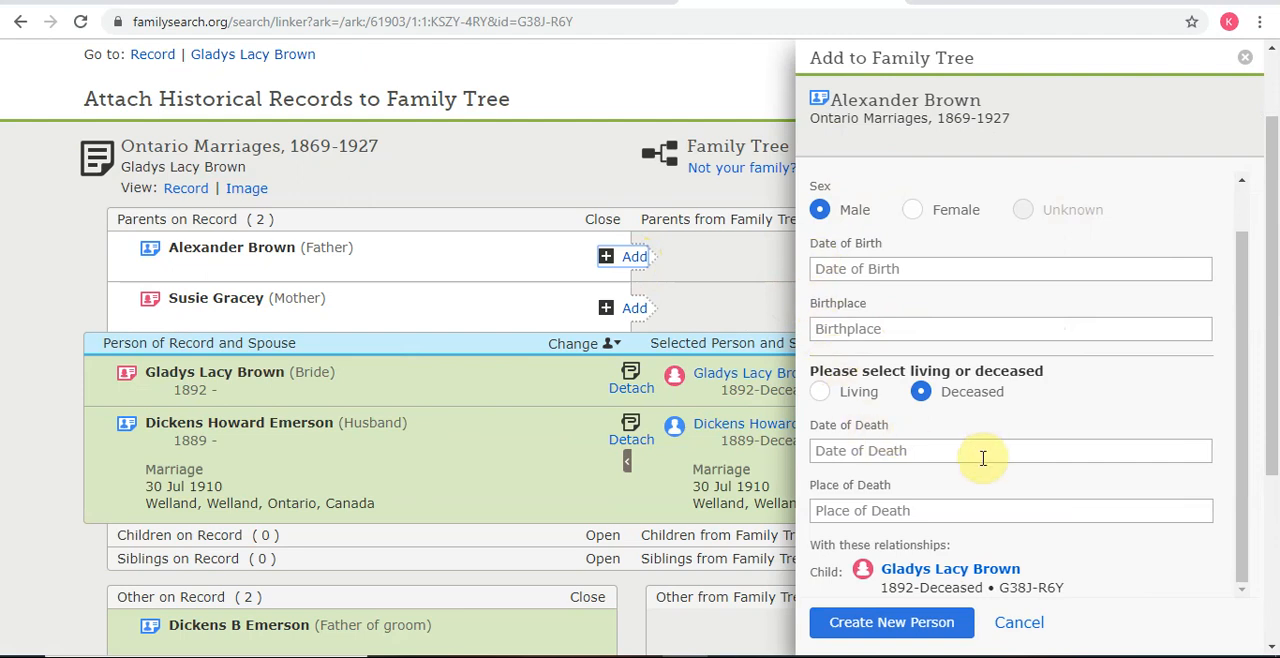
pyautogui.click(886, 622)
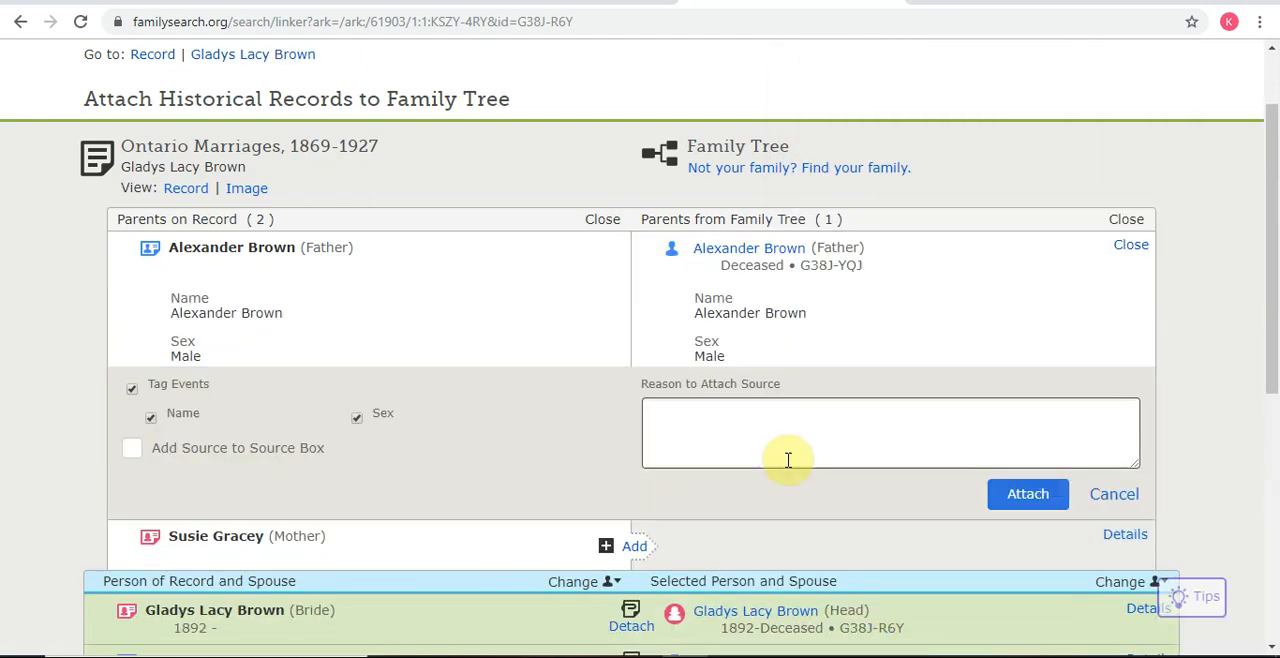
pyautogui.click(1030, 502)
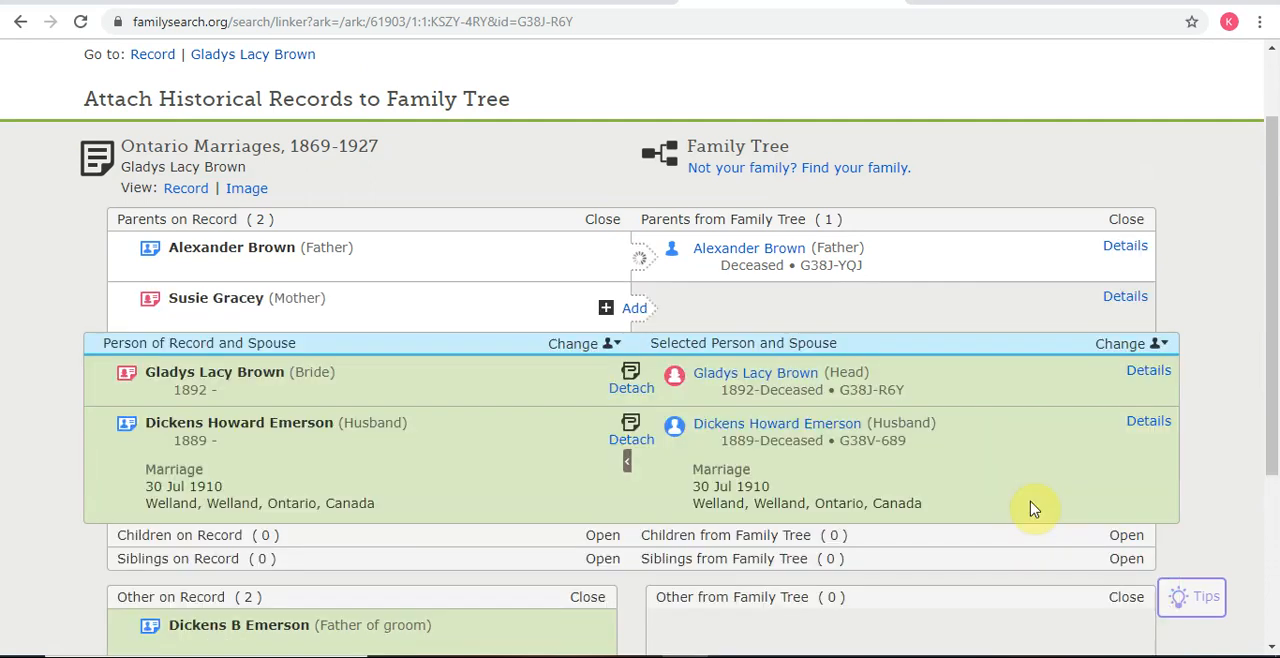
# Step: Create the bride's mother as a new person in the family tree and attach the marriage record to her
pyautogui.click(632, 312)
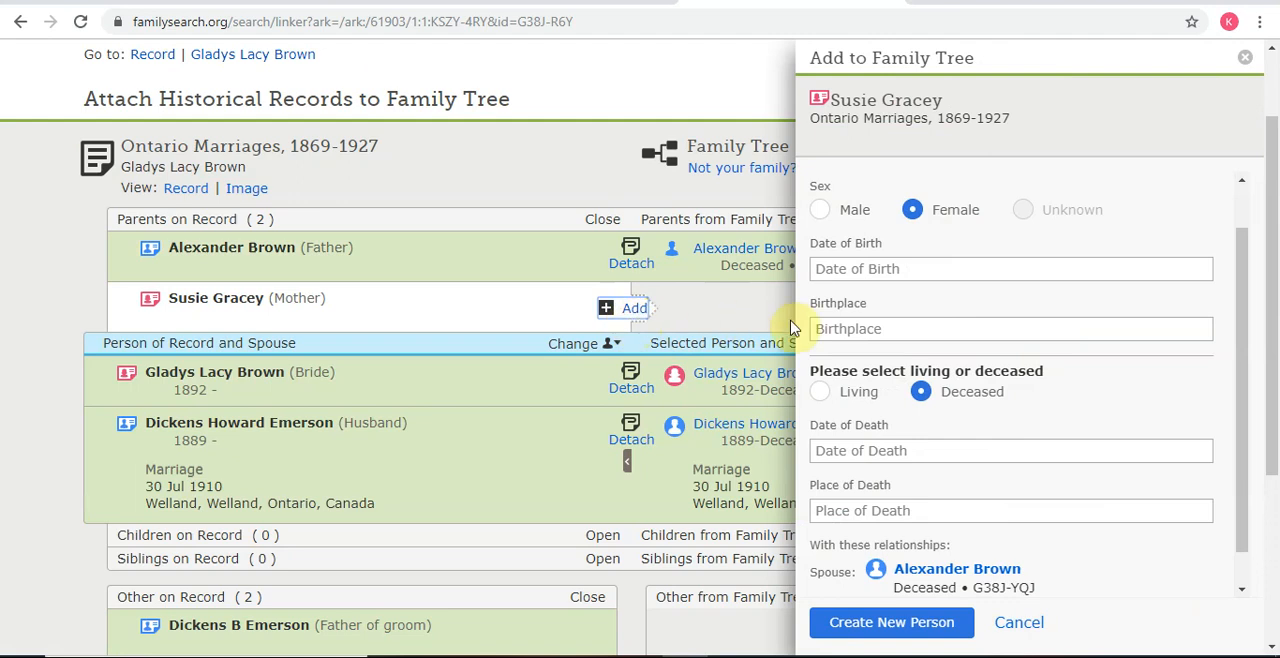
pyautogui.click(898, 624)
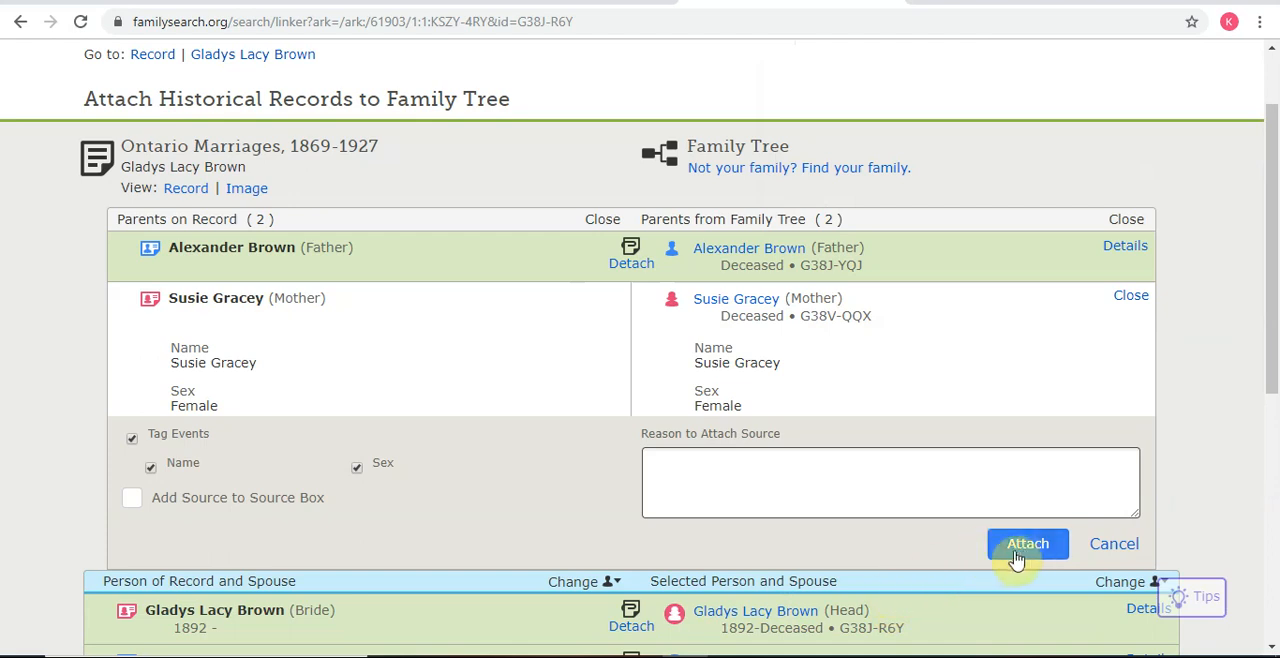
pyautogui.click(1024, 548)
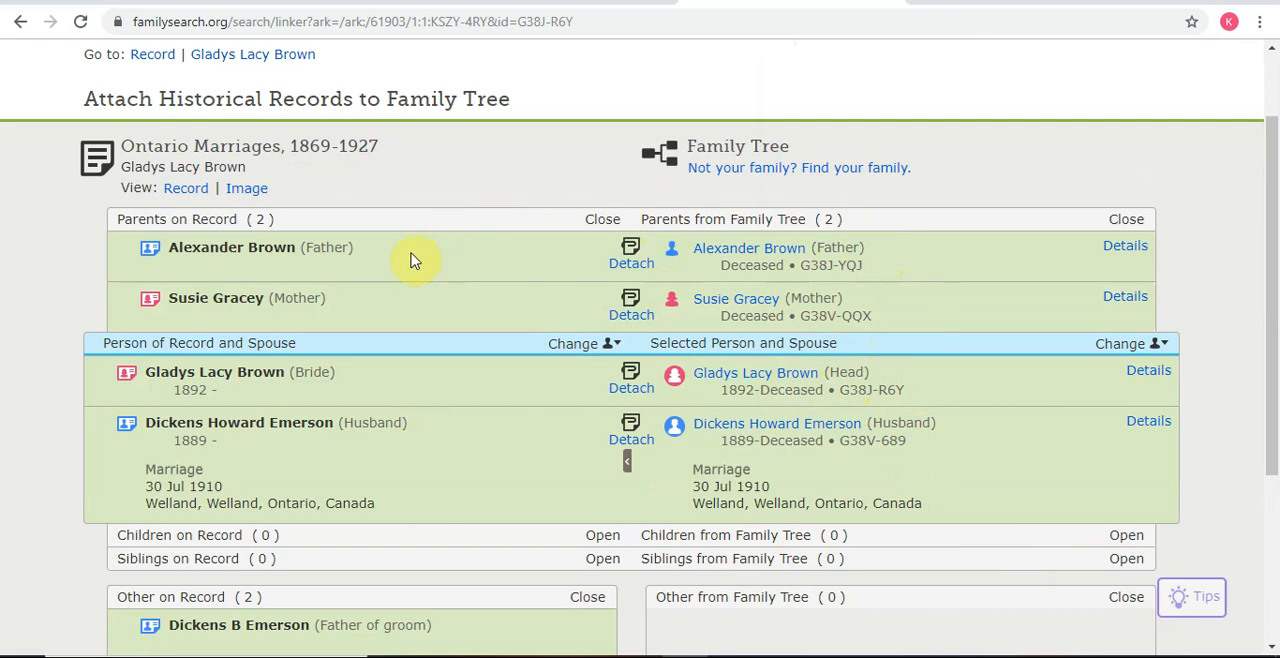
# Step: Open the groom's pedigree in the tree view from his person summary
pyautogui.scroll(1, 1092, 482)
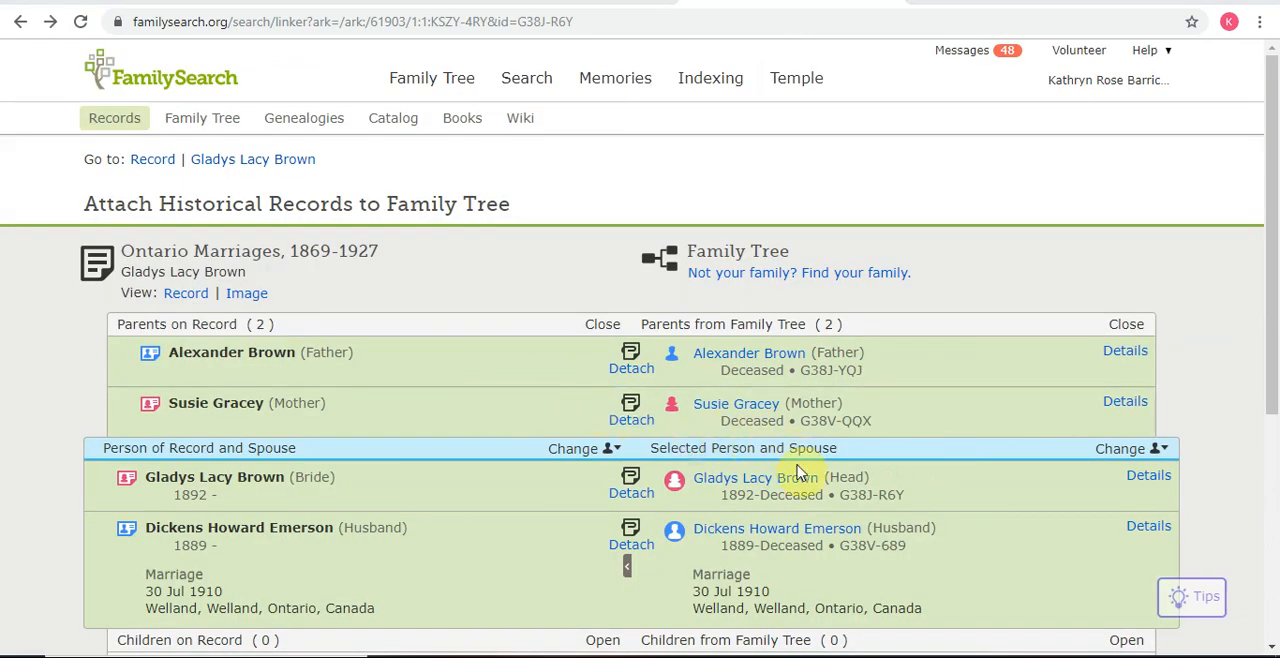
pyautogui.scroll(-1, 800, 475)
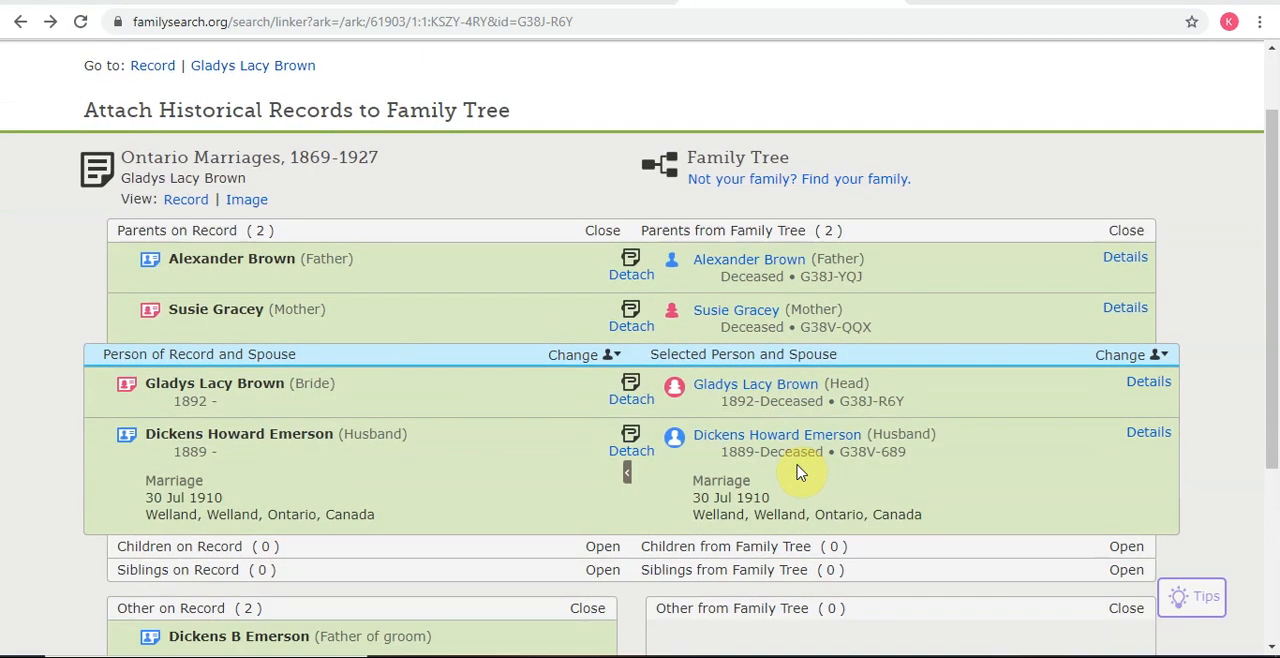
pyautogui.click(751, 444)
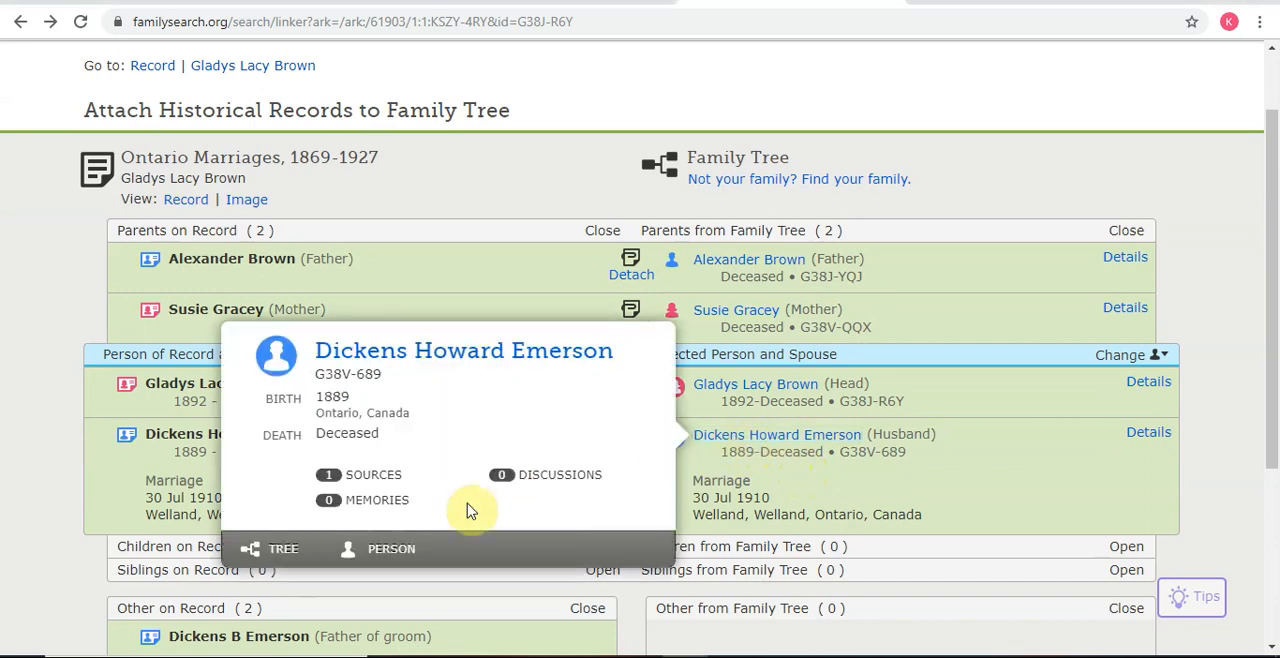
pyautogui.click(285, 556)
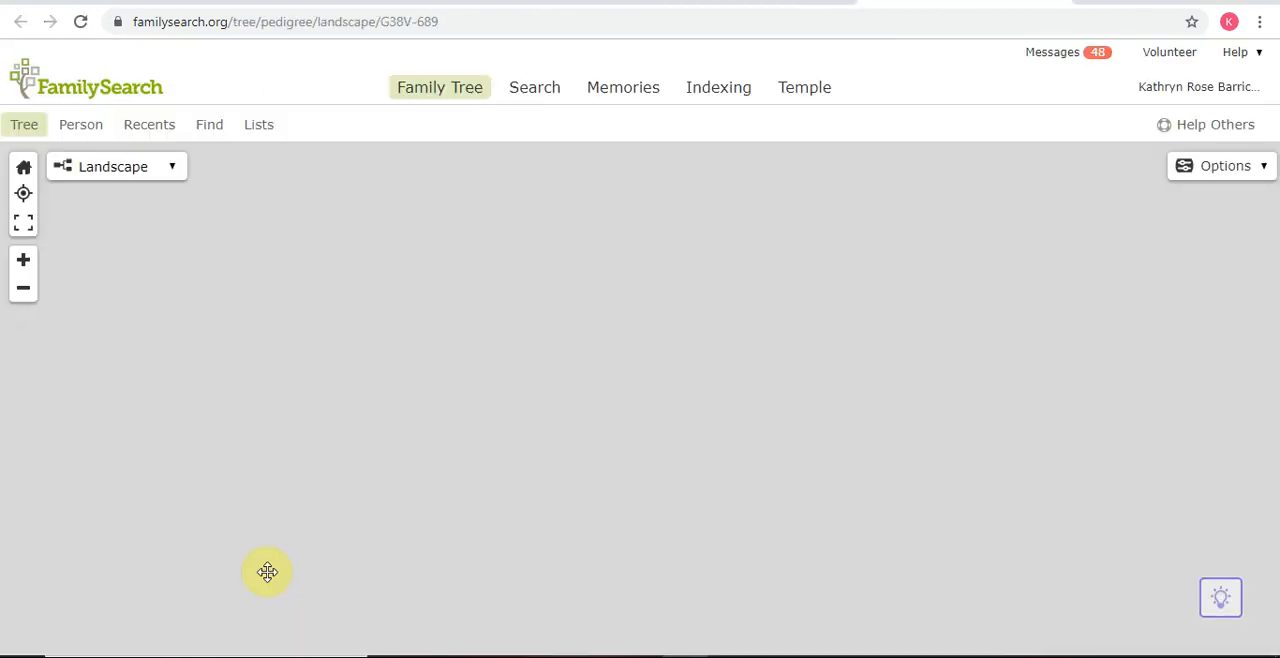
# Step: Recentre the tree on the groom's father from his person summary
pyautogui.click(28, 266)
pyautogui.click(28, 267)
pyautogui.click(28, 267)
pyautogui.moveTo(237, 446); pyautogui.dragTo(747, 530)
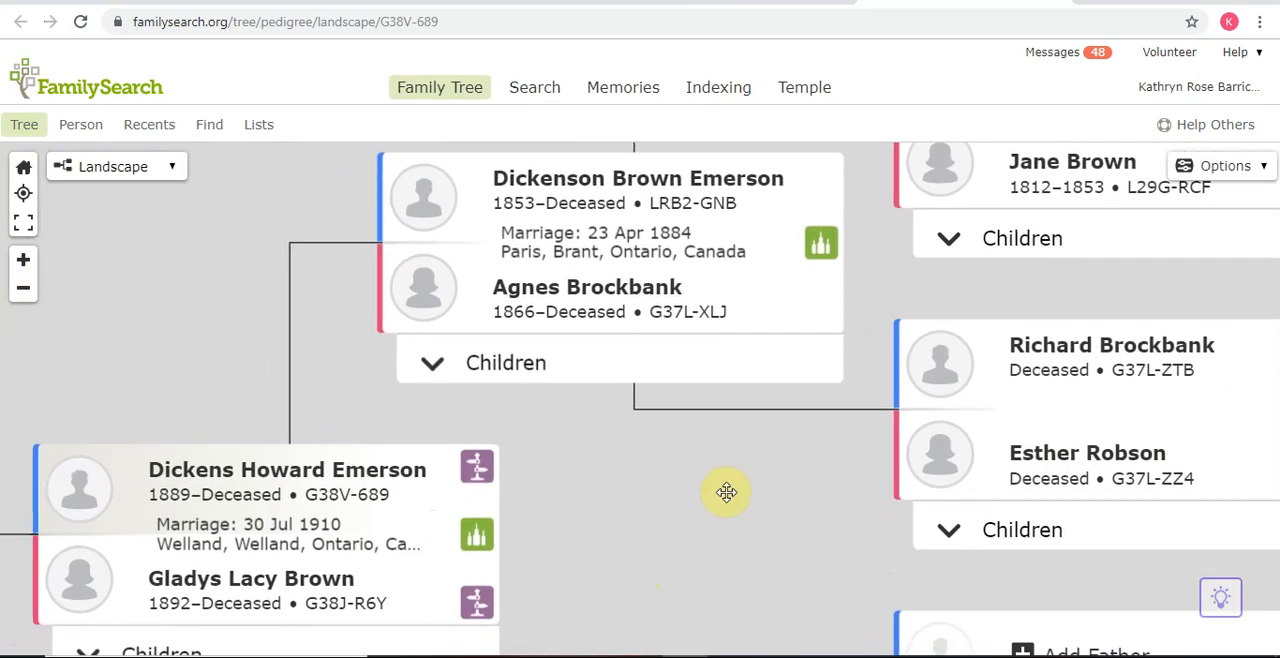
pyautogui.click(575, 180)
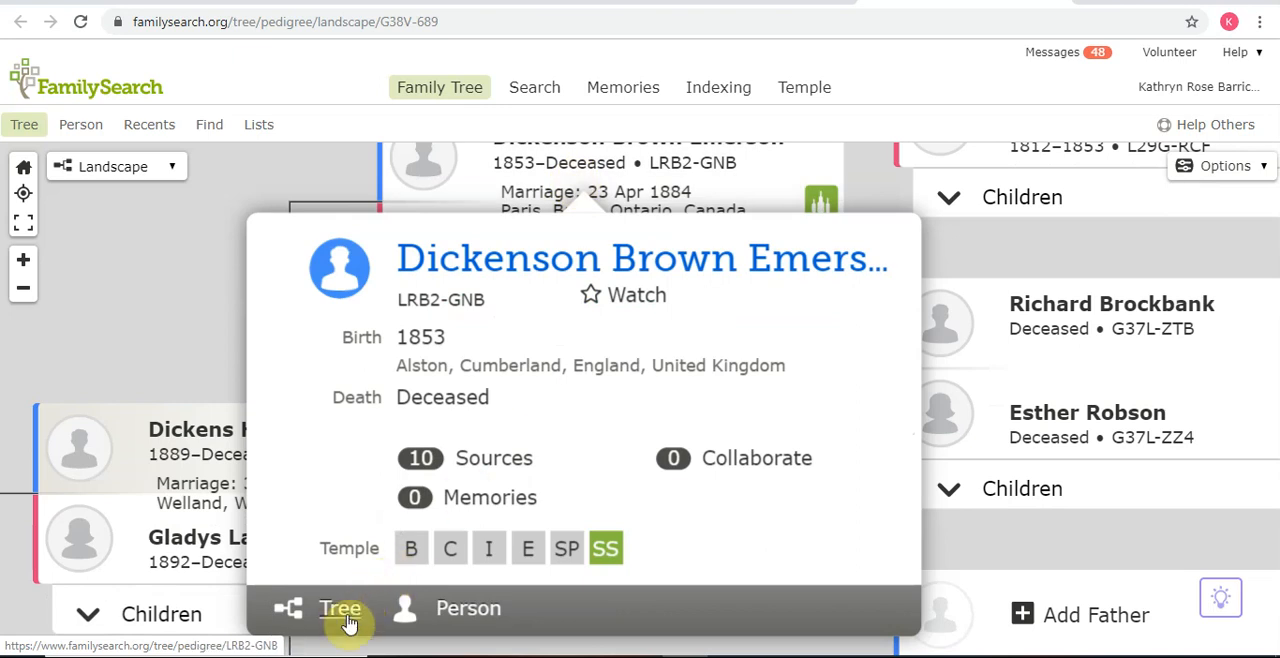
pyautogui.click(341, 610)
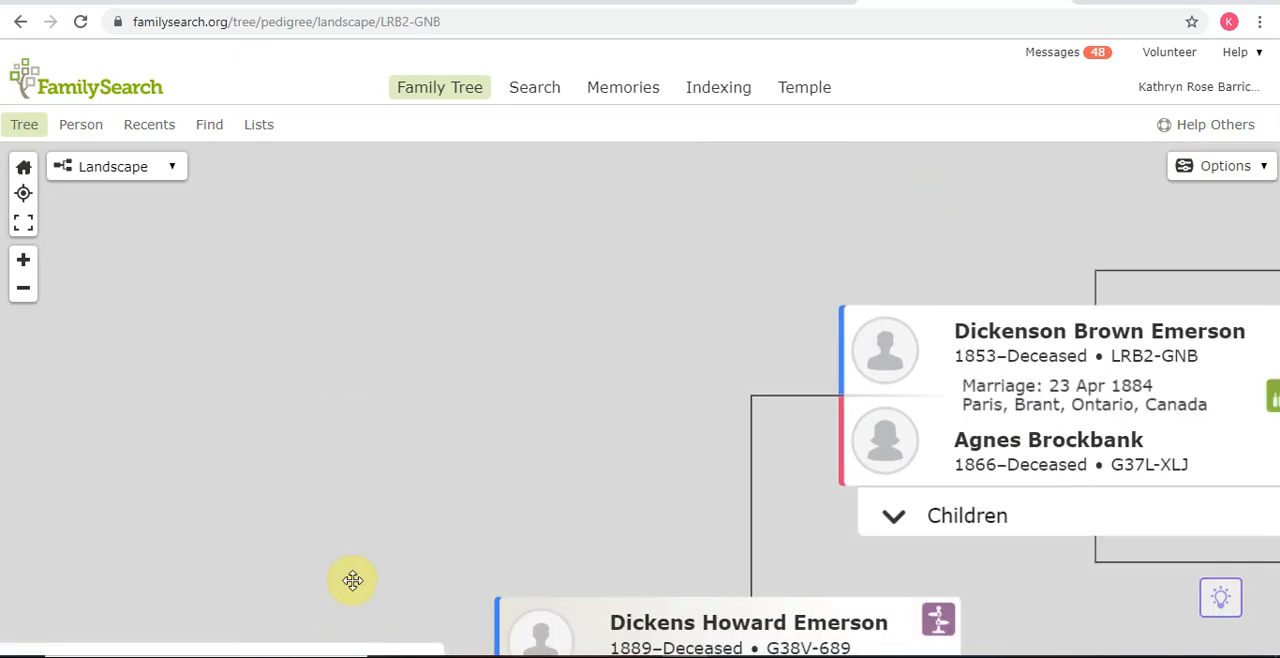
# Step: Examine the groom's father's family in the tree, including his children and their record hints
pyautogui.click(23, 292)
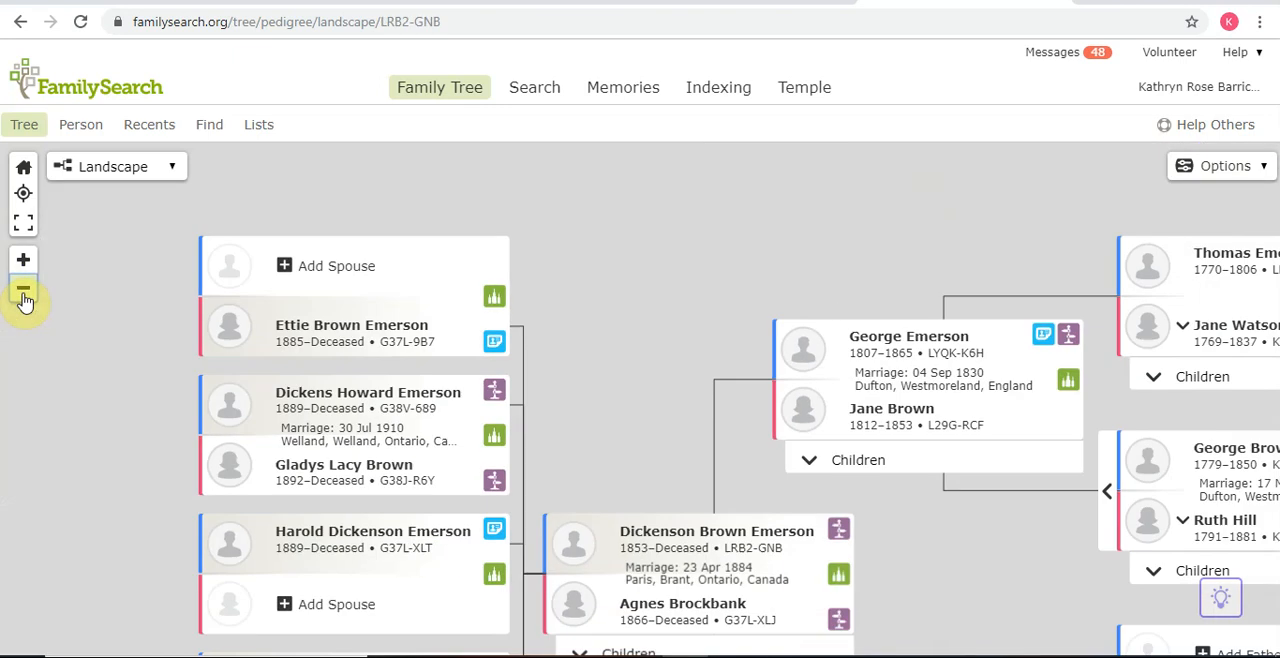
pyautogui.moveTo(663, 445); pyautogui.dragTo(664, 335)
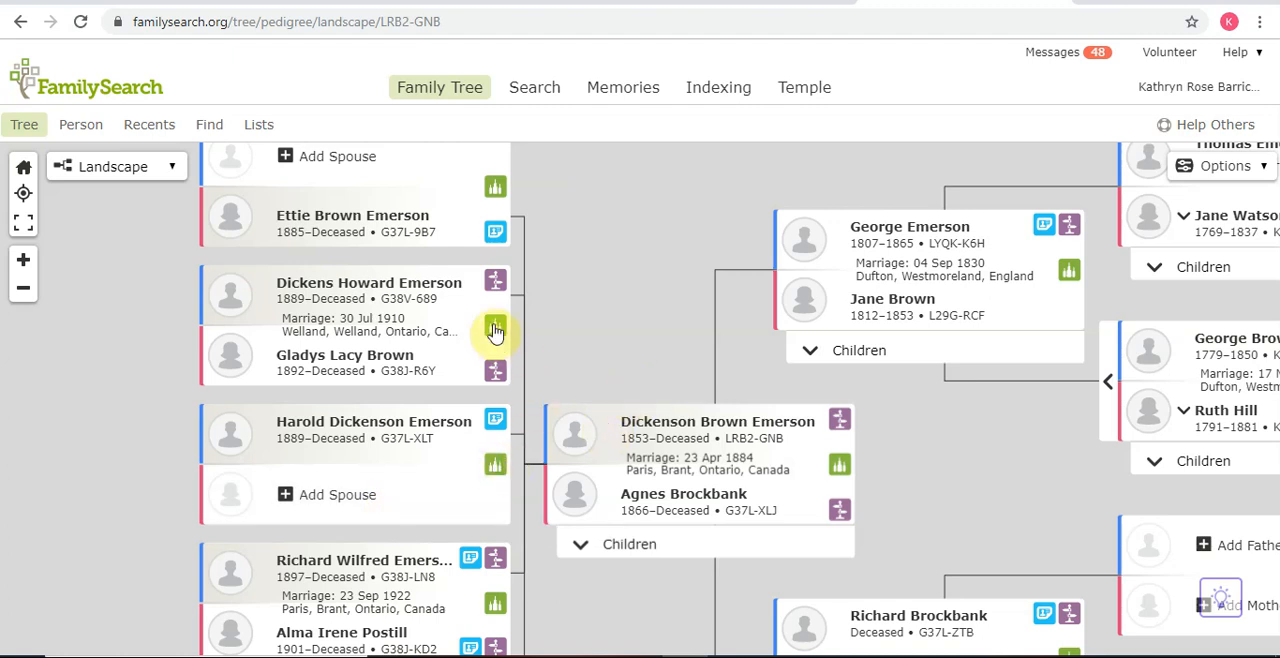
pyautogui.moveTo(566, 340); pyautogui.dragTo(575, 267)
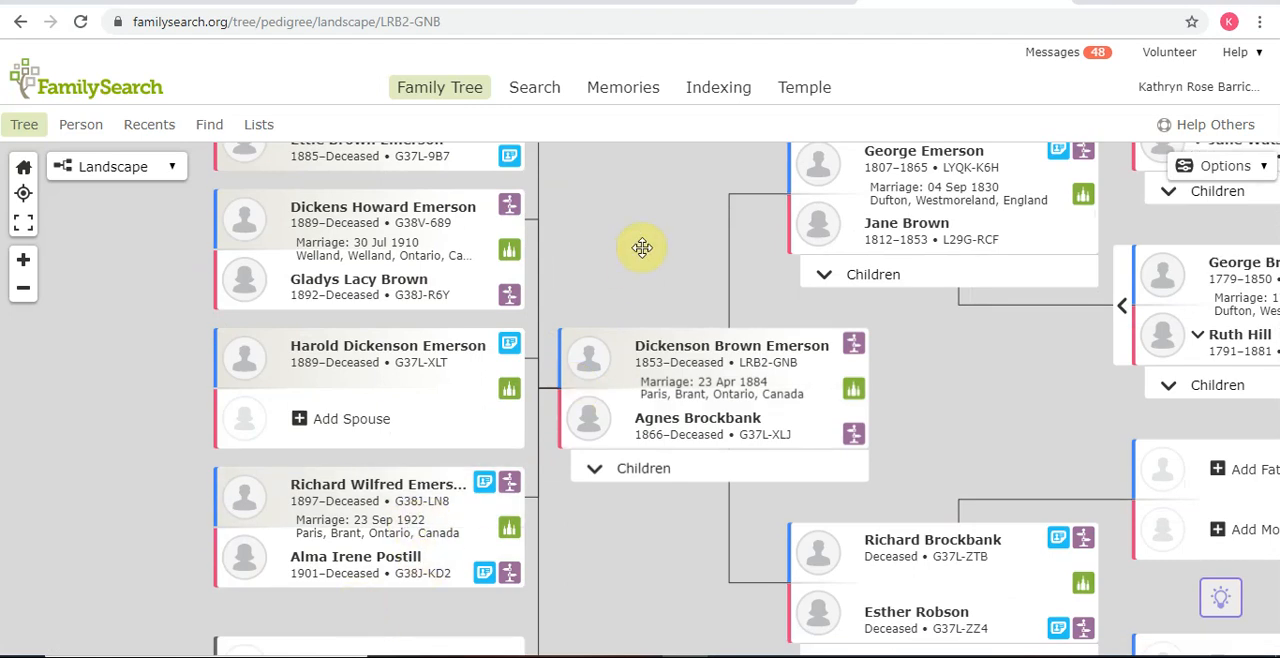
pyautogui.moveTo(642, 247); pyautogui.dragTo(590, 330)
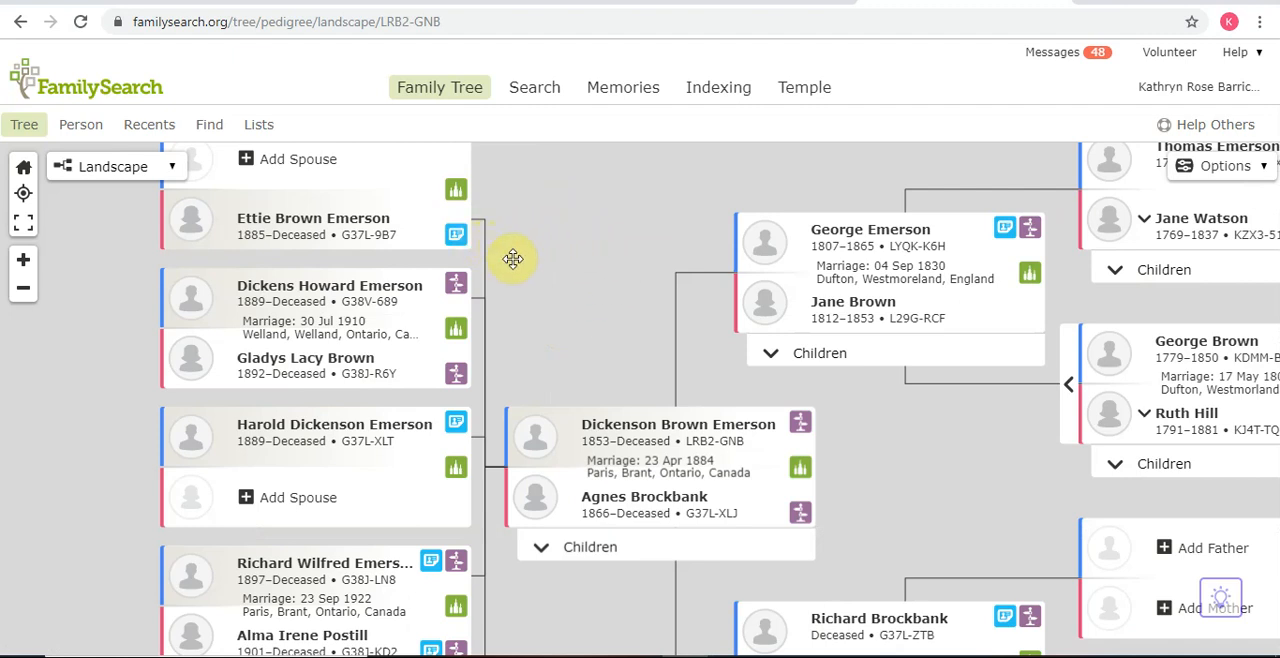
pyautogui.moveTo(544, 353); pyautogui.dragTo(552, 344)
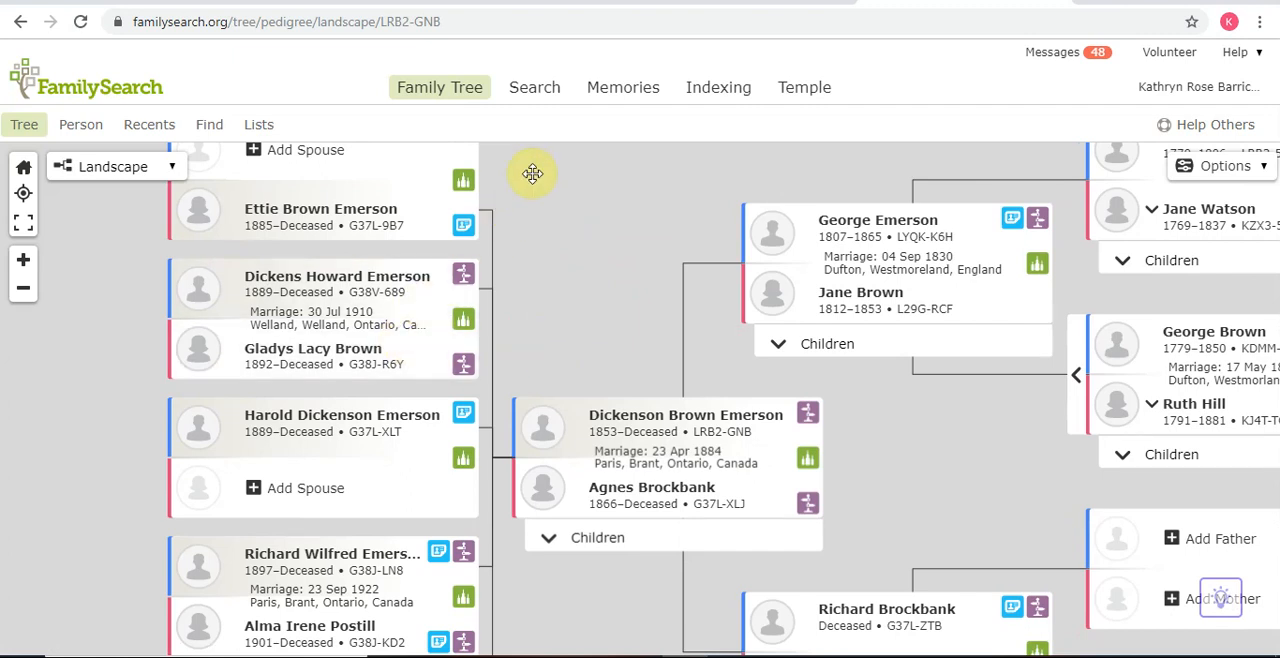
# Step: From the recently viewed people, open the man who lived 1863–1939 and show his sources
pyautogui.click(152, 125)
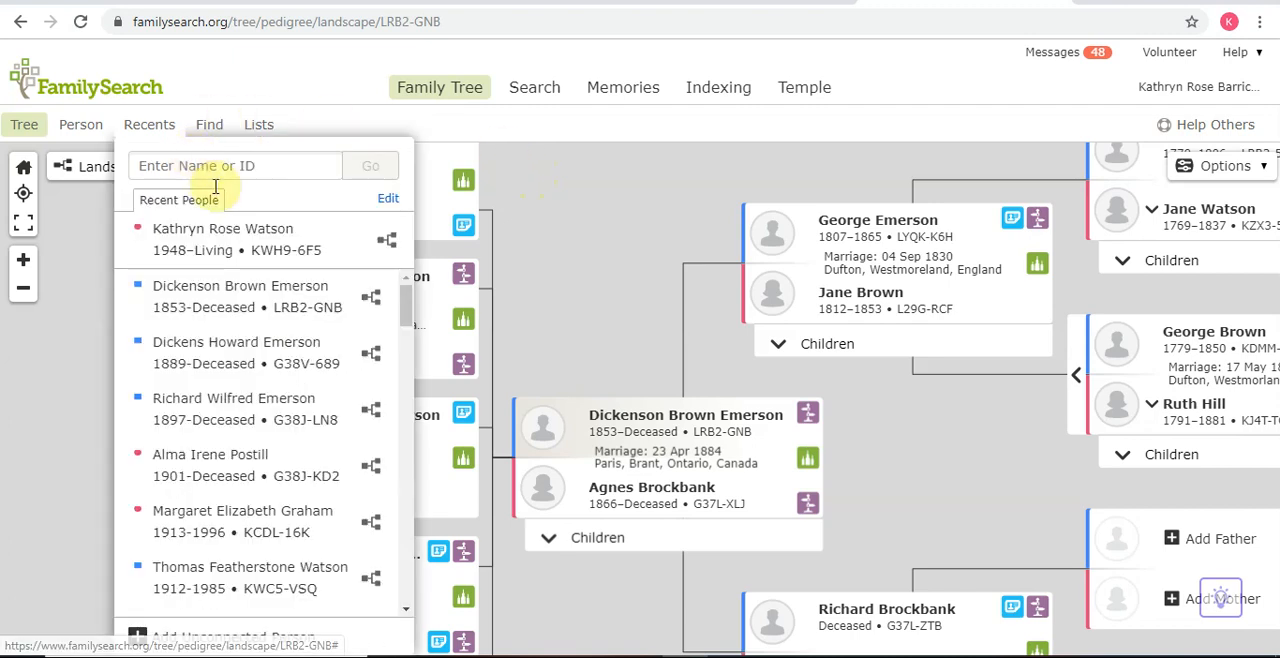
pyautogui.click(201, 501)
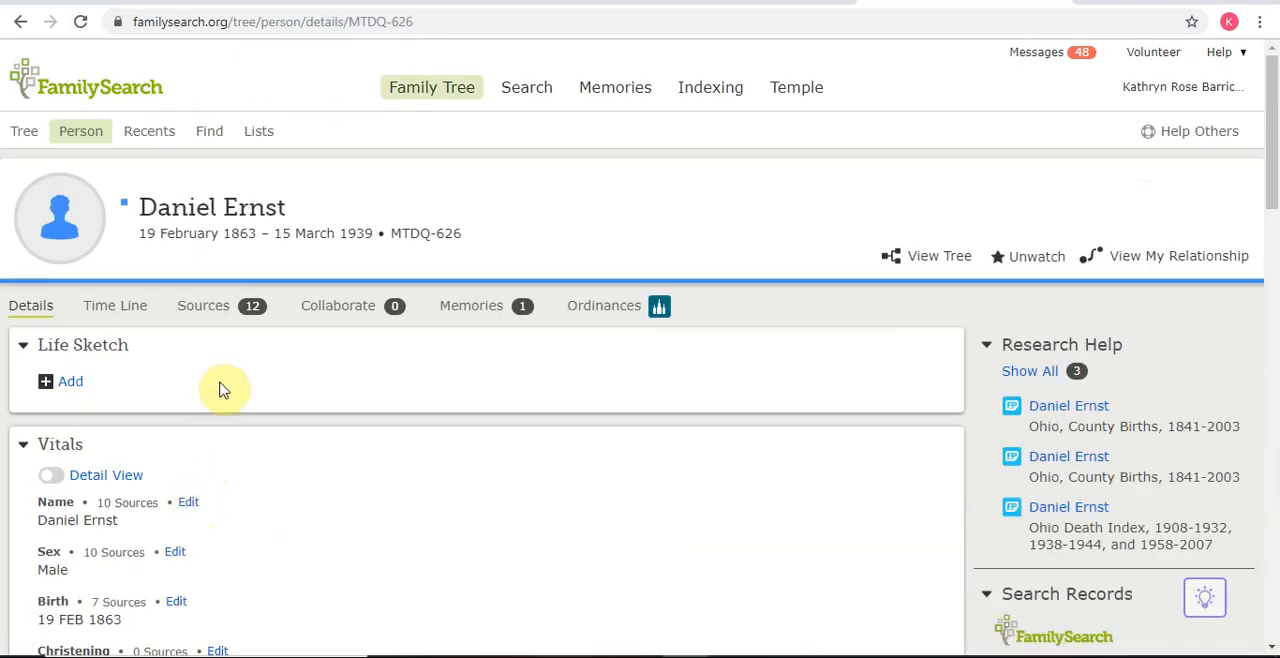
pyautogui.click(203, 310)
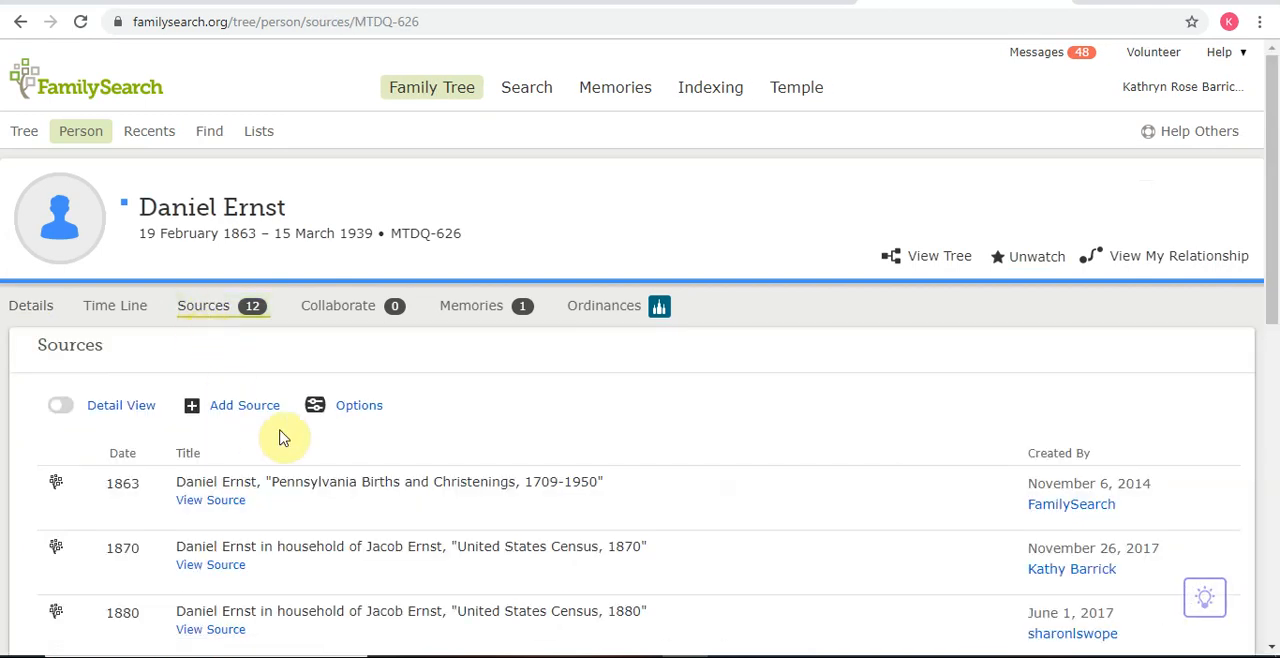
# Step: Open the unfinished attachments for the man's United States Census, 1910 source
pyautogui.scroll(-2, 280, 434)
pyautogui.scroll(-1, 280, 437)
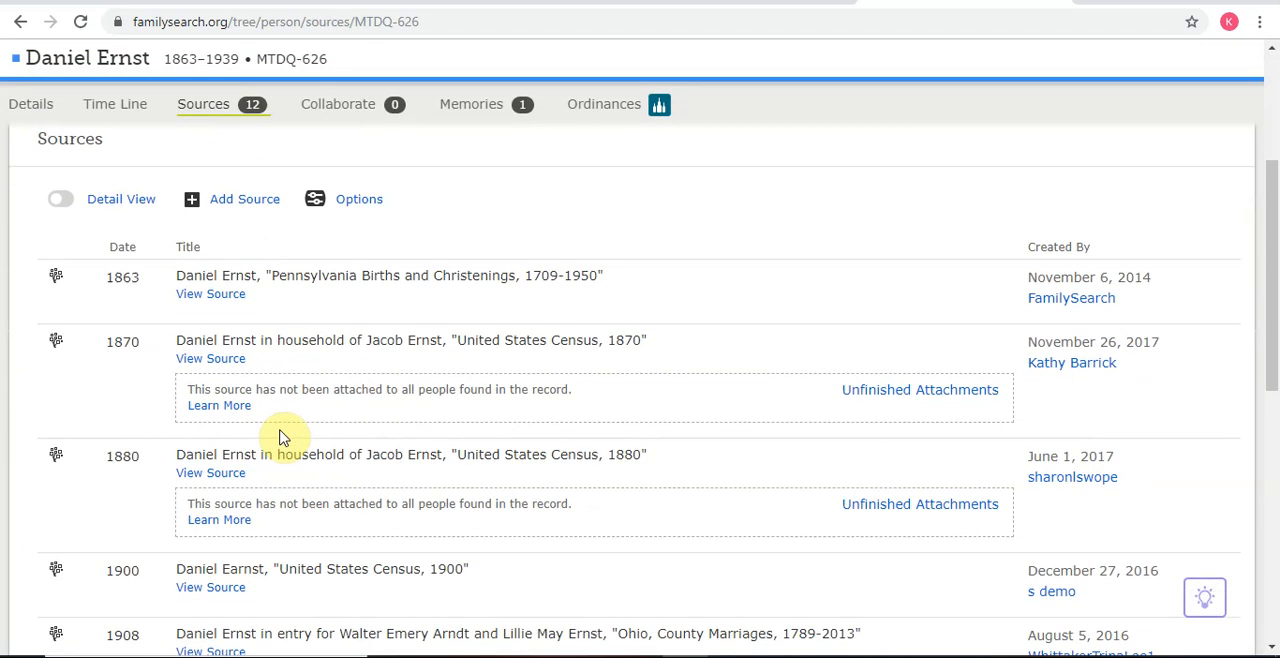
pyautogui.scroll(-3, 263, 527)
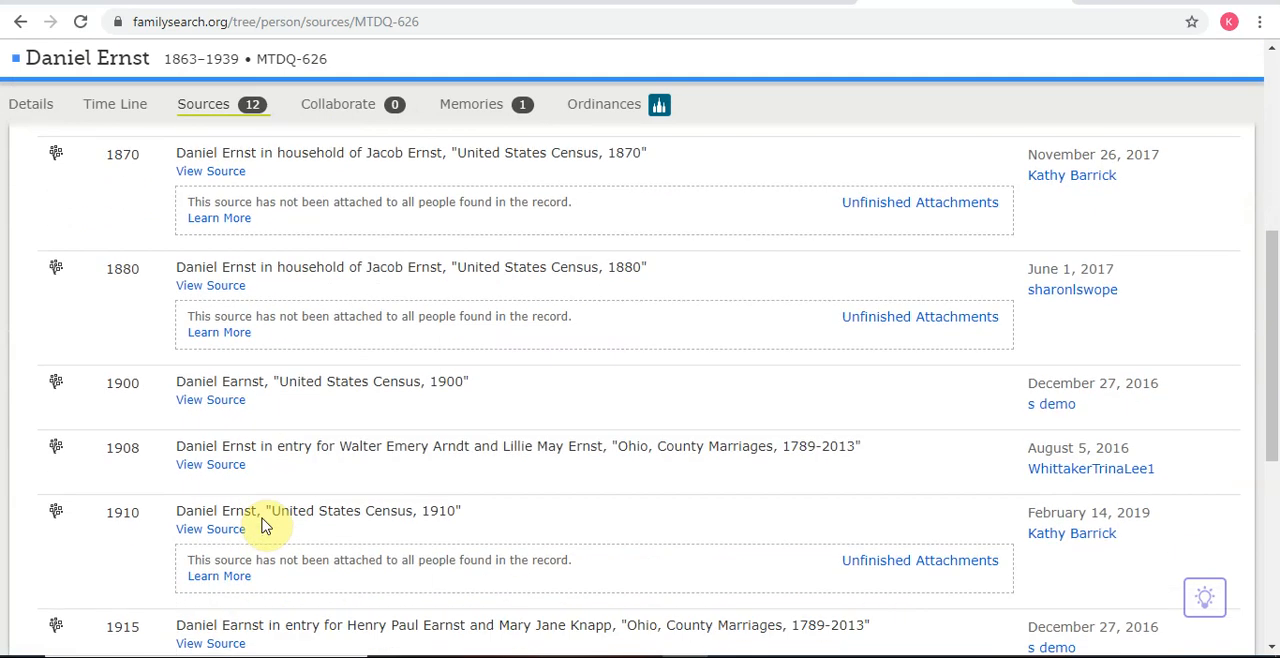
pyautogui.scroll(-1, 263, 527)
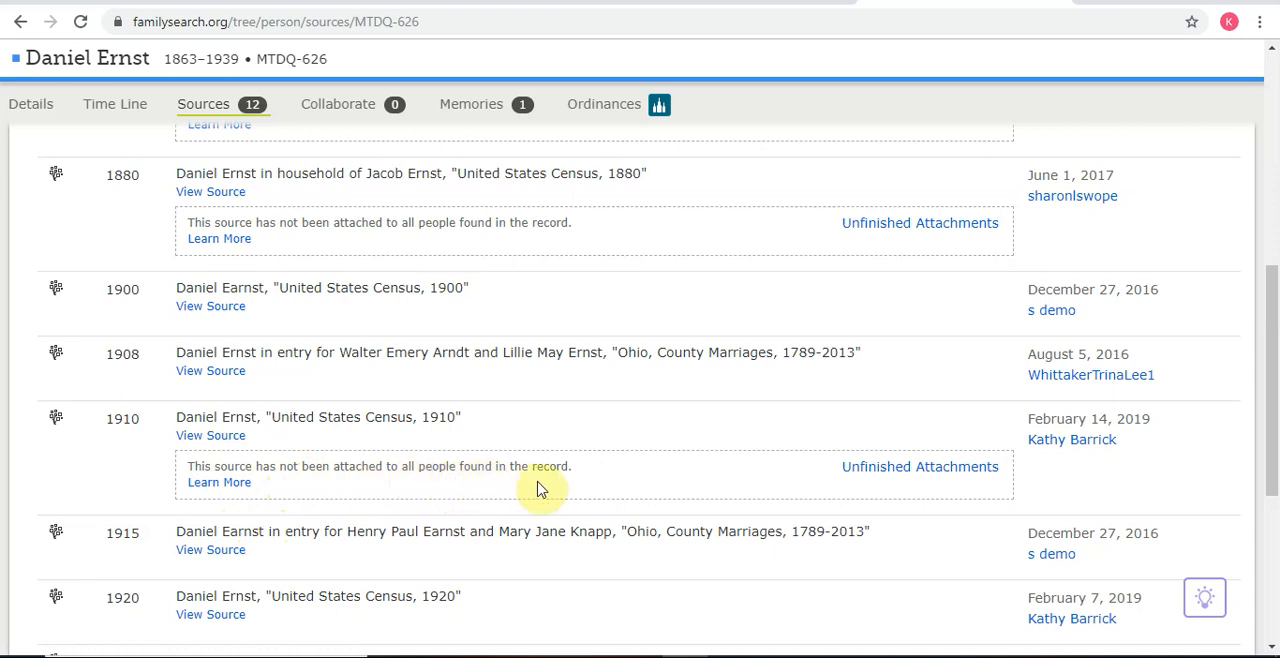
pyautogui.click(902, 475)
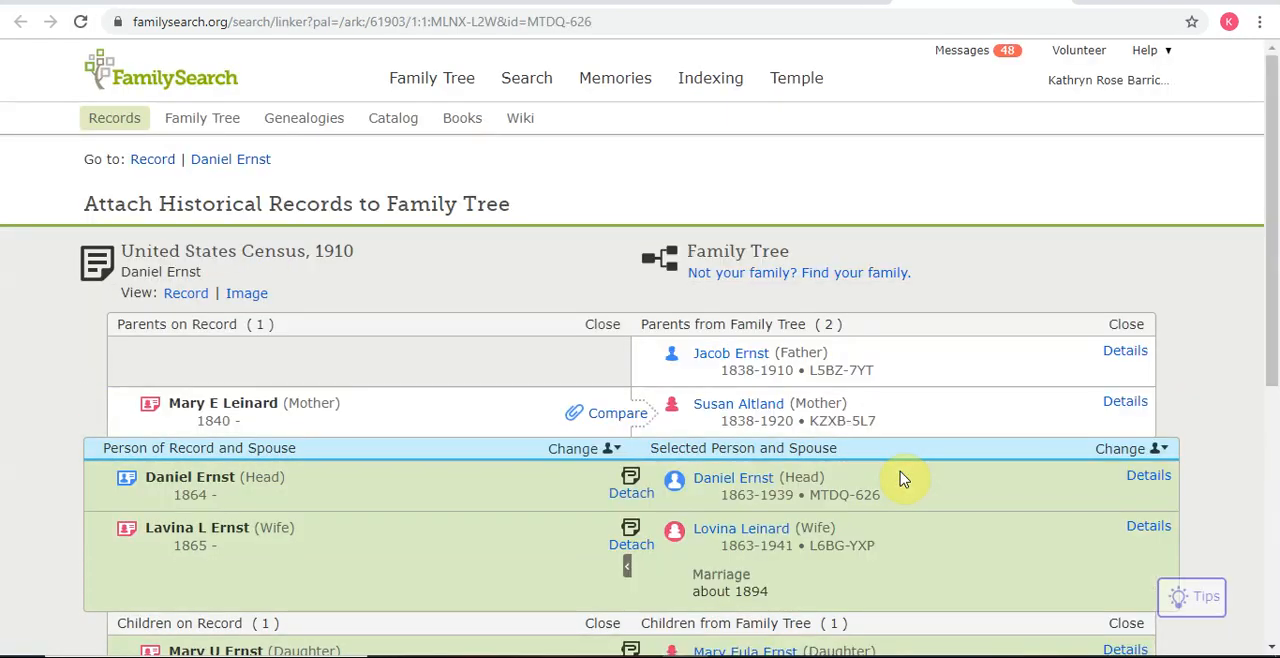
# Step: Change the focus person of the census record from the husband to his wife
pyautogui.scroll(-1, 857, 494)
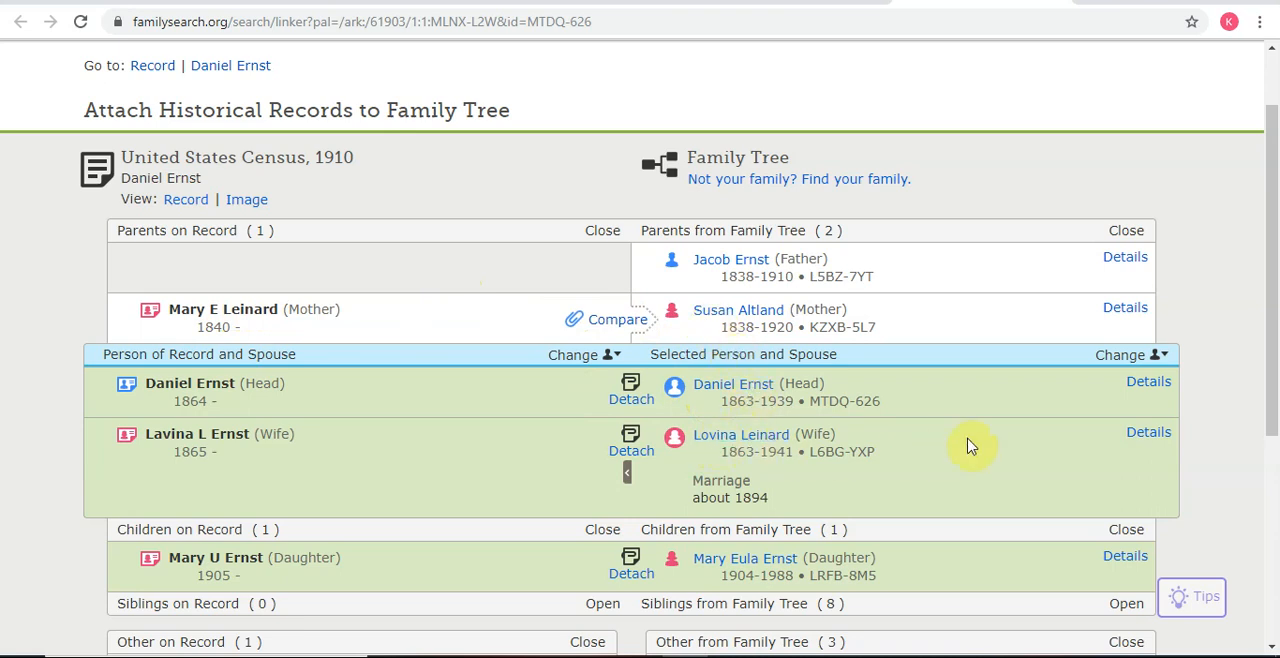
pyautogui.click(1113, 363)
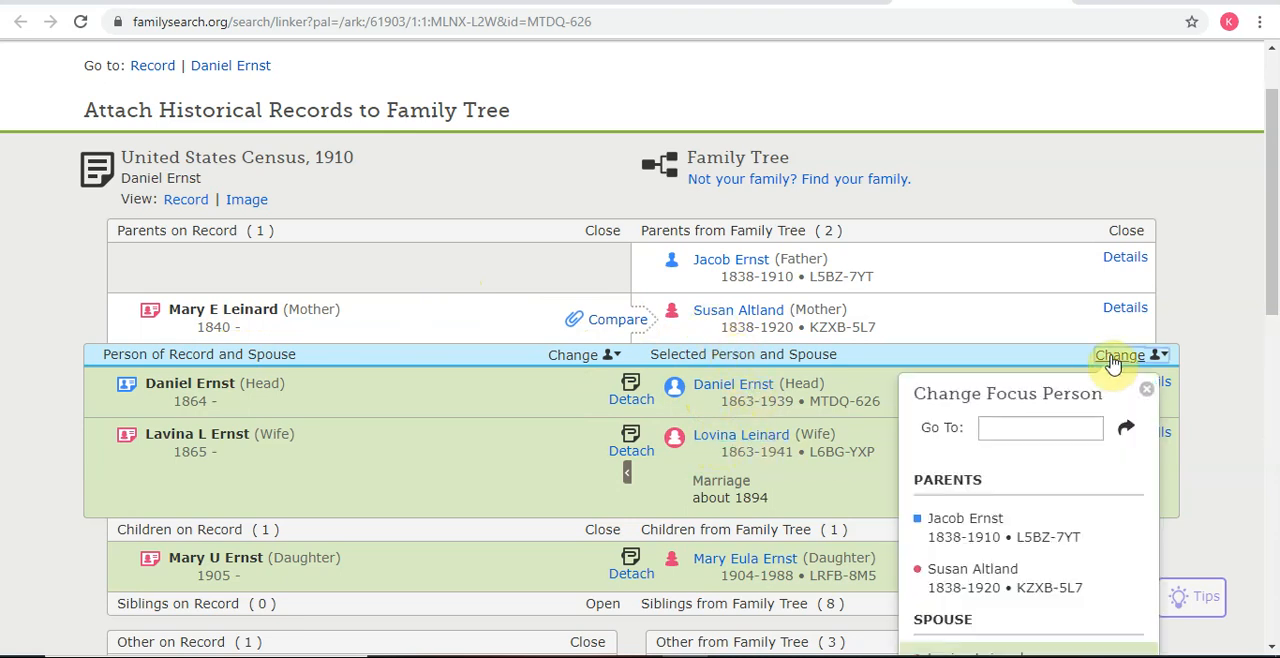
pyautogui.scroll(-1, 962, 572)
pyautogui.click(962, 572)
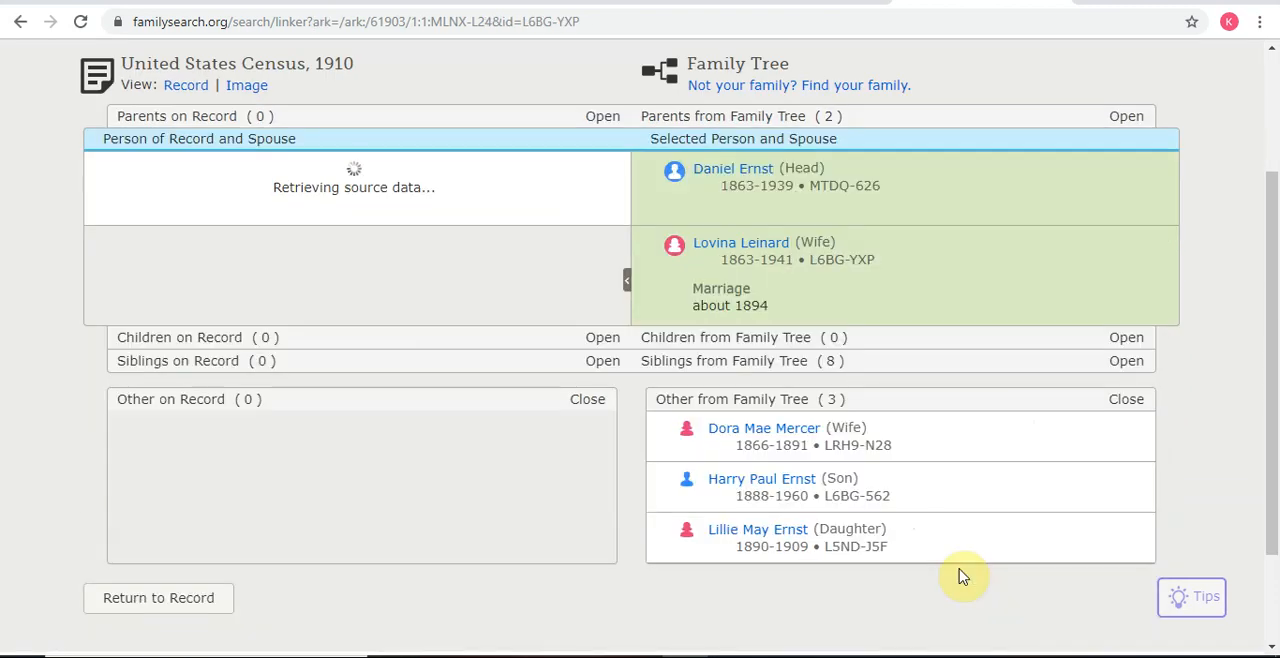
# Step: Expand the wife's parents and move the 1840-born mother from the record's other people to align with the wife's mother
pyautogui.scroll(1, 870, 512)
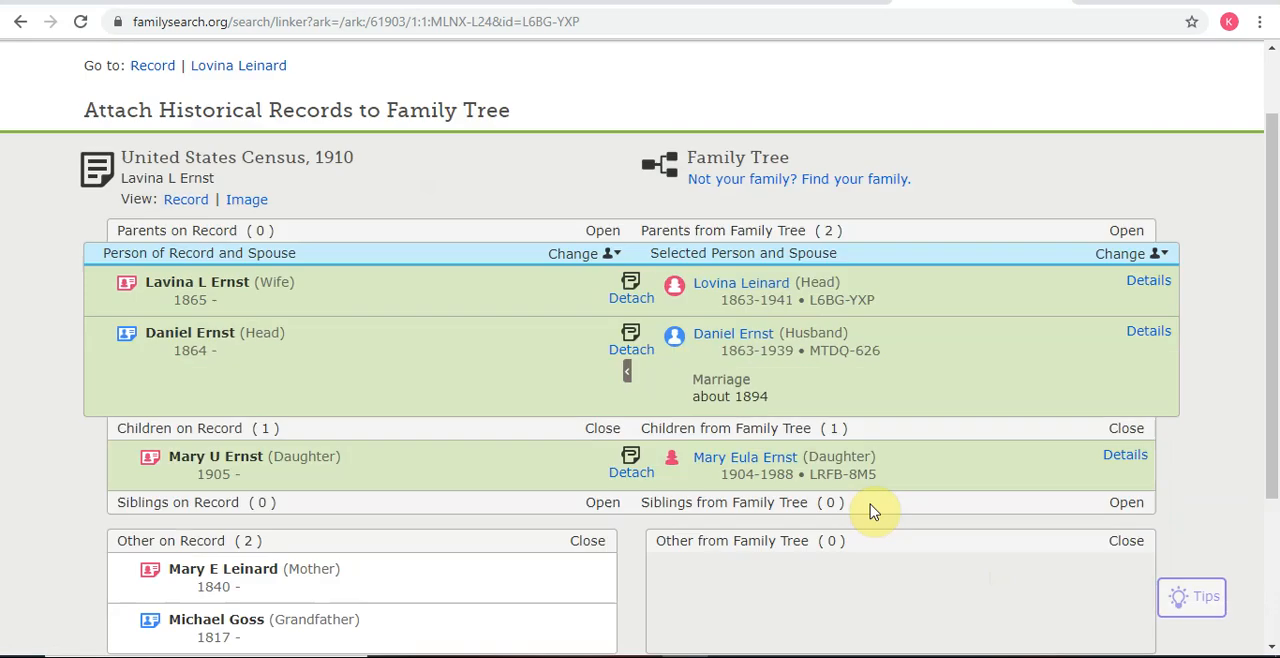
pyautogui.click(1125, 231)
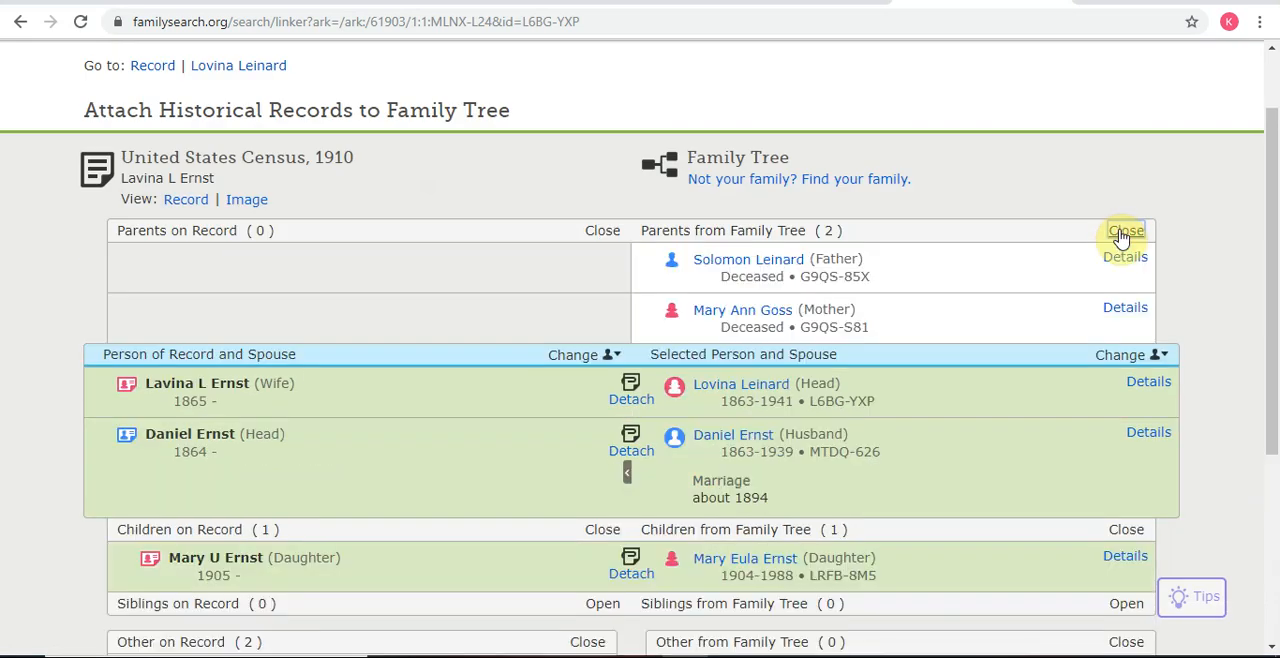
pyautogui.scroll(-1, 420, 475)
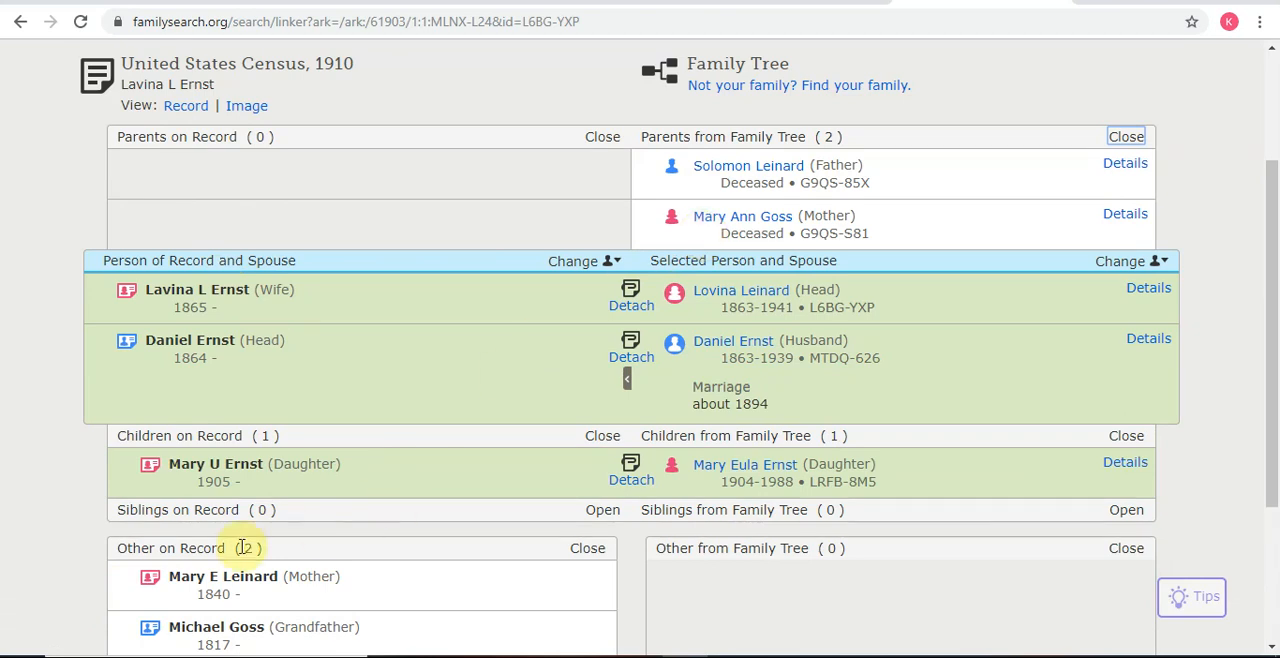
pyautogui.moveTo(119, 590); pyautogui.dragTo(136, 225)
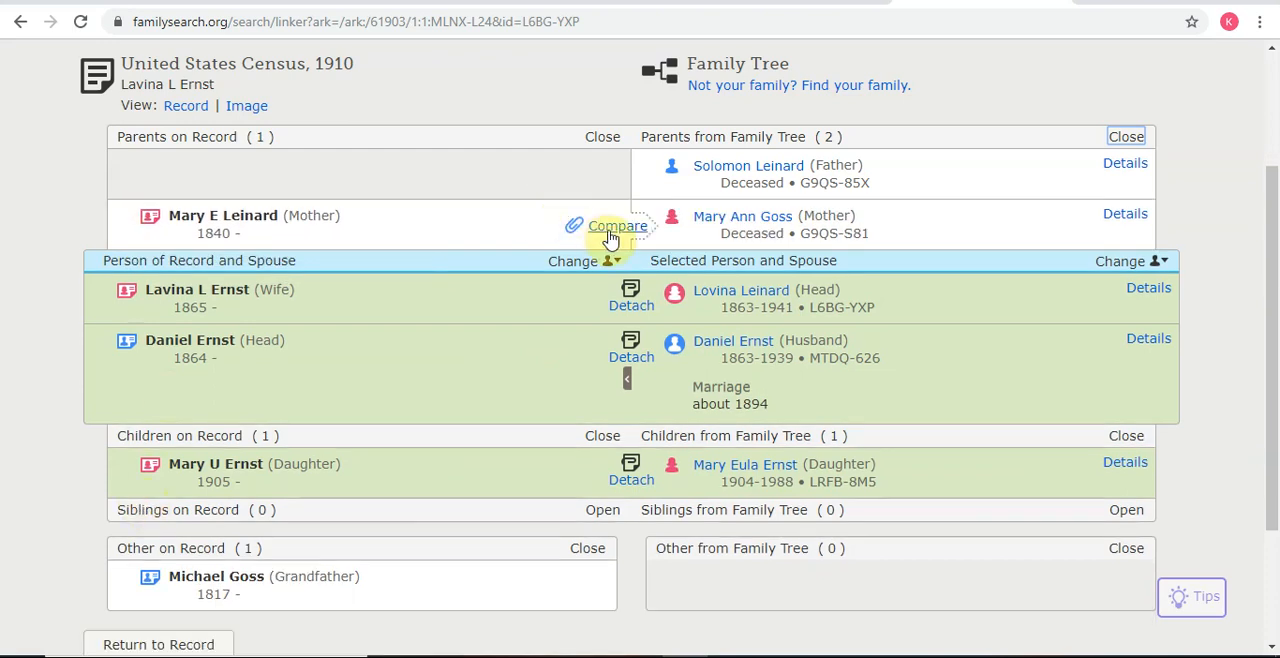
# Step: Compare the two mother entries, add the 1910 residence in Ashland Ward 2, Ohio, and attach the census source to the wife's mother
pyautogui.click(611, 240)
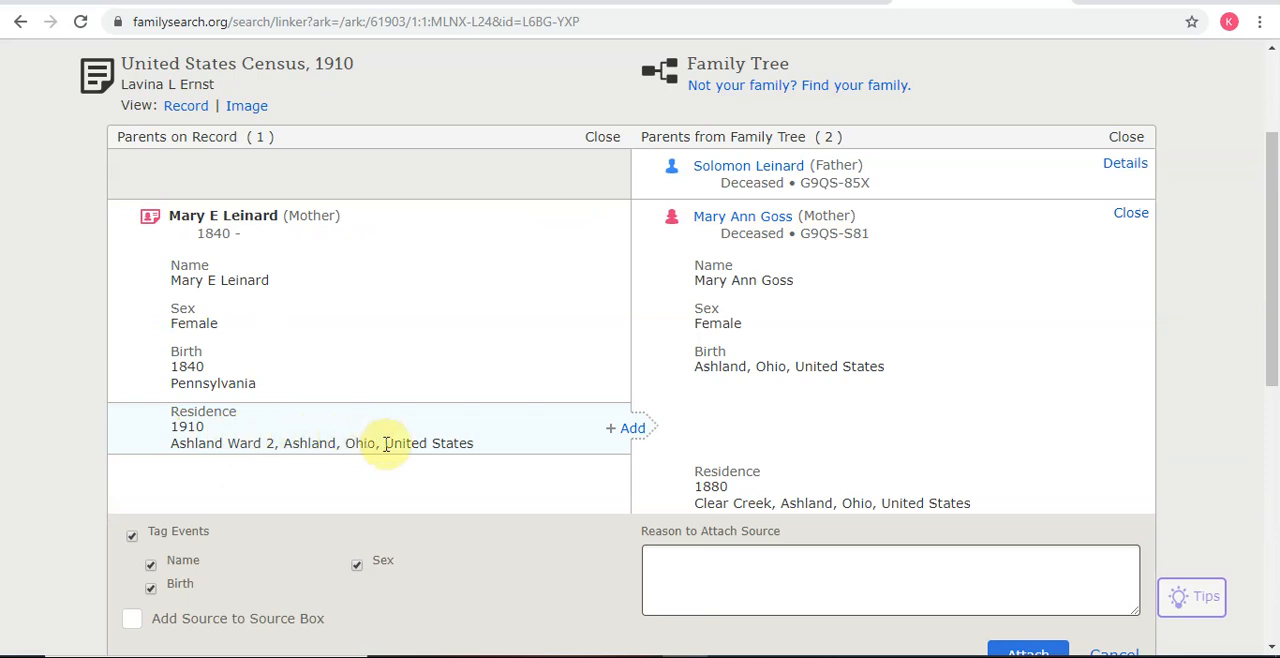
pyautogui.click(633, 429)
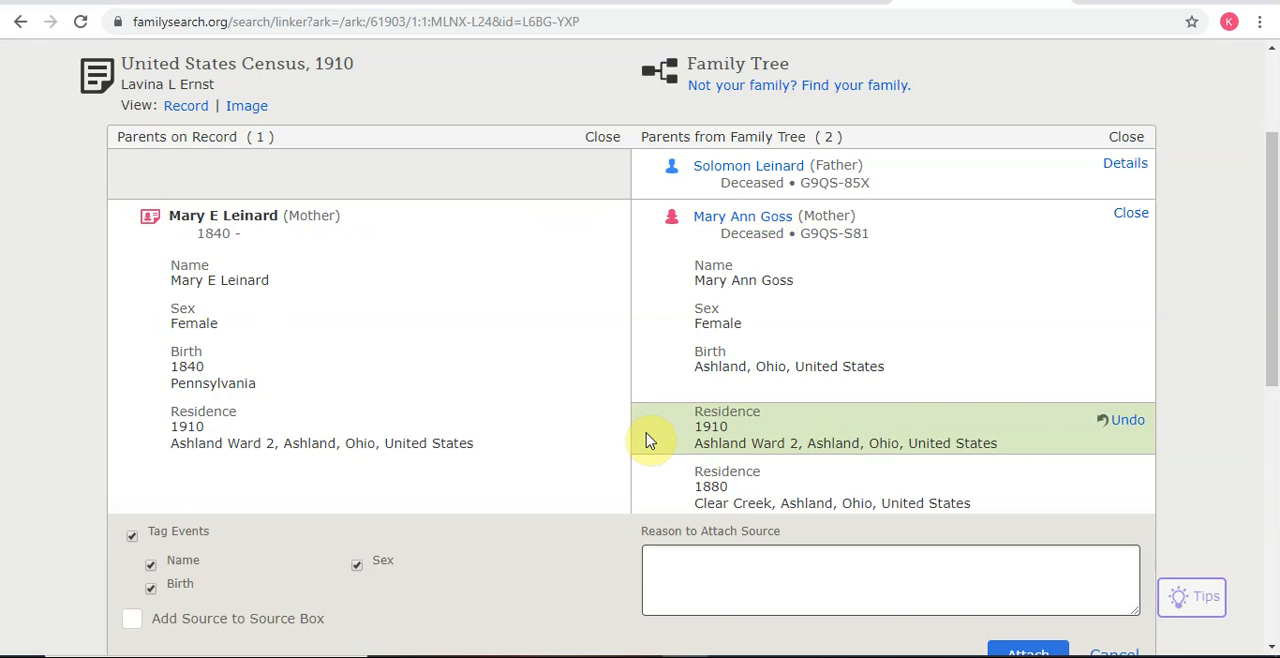
pyautogui.scroll(-2, 880, 505)
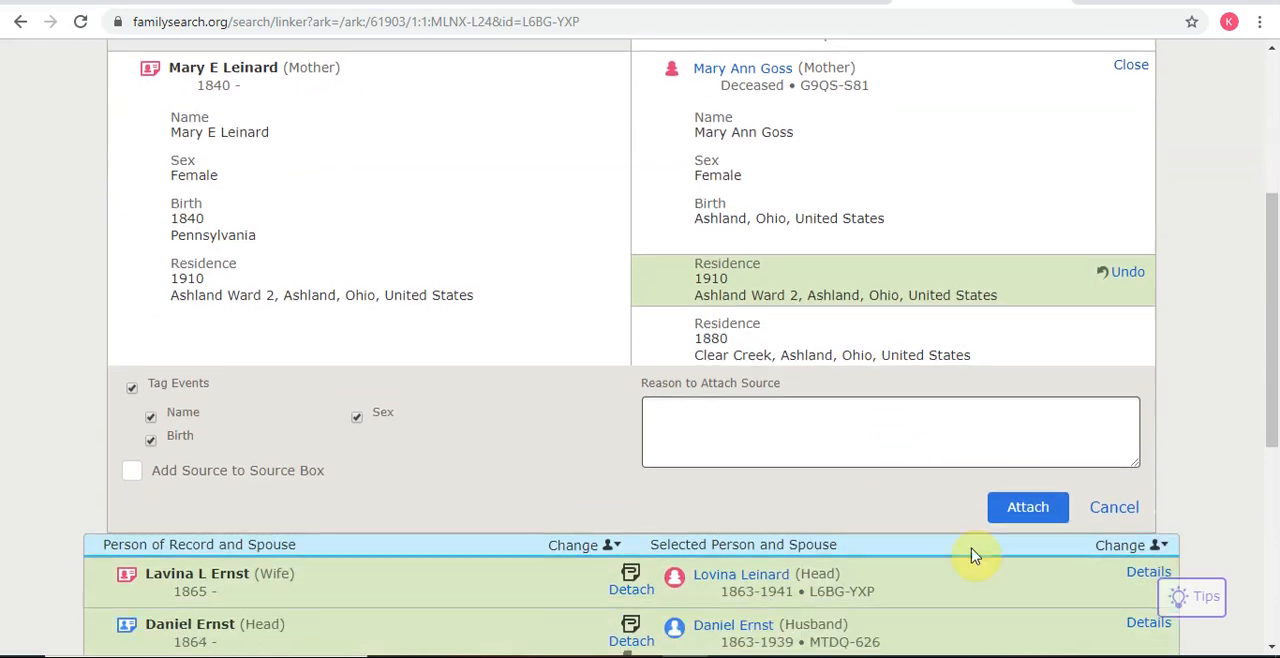
pyautogui.click(1028, 470)
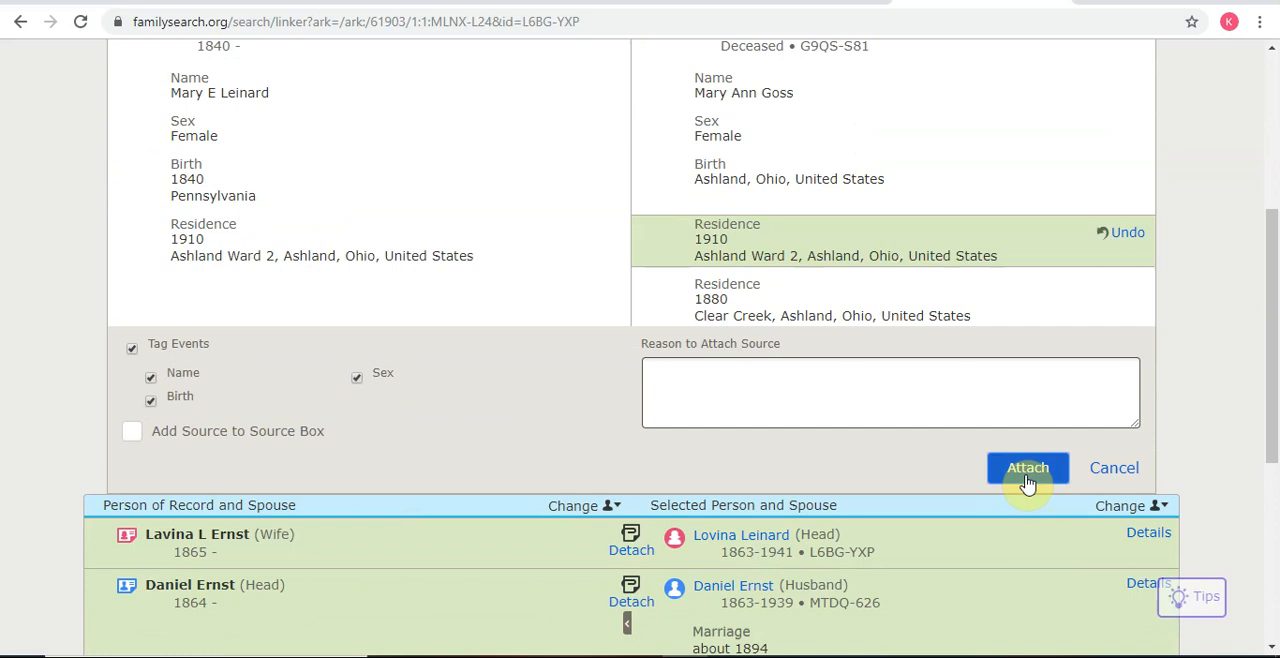
pyautogui.scroll(1, 1028, 510)
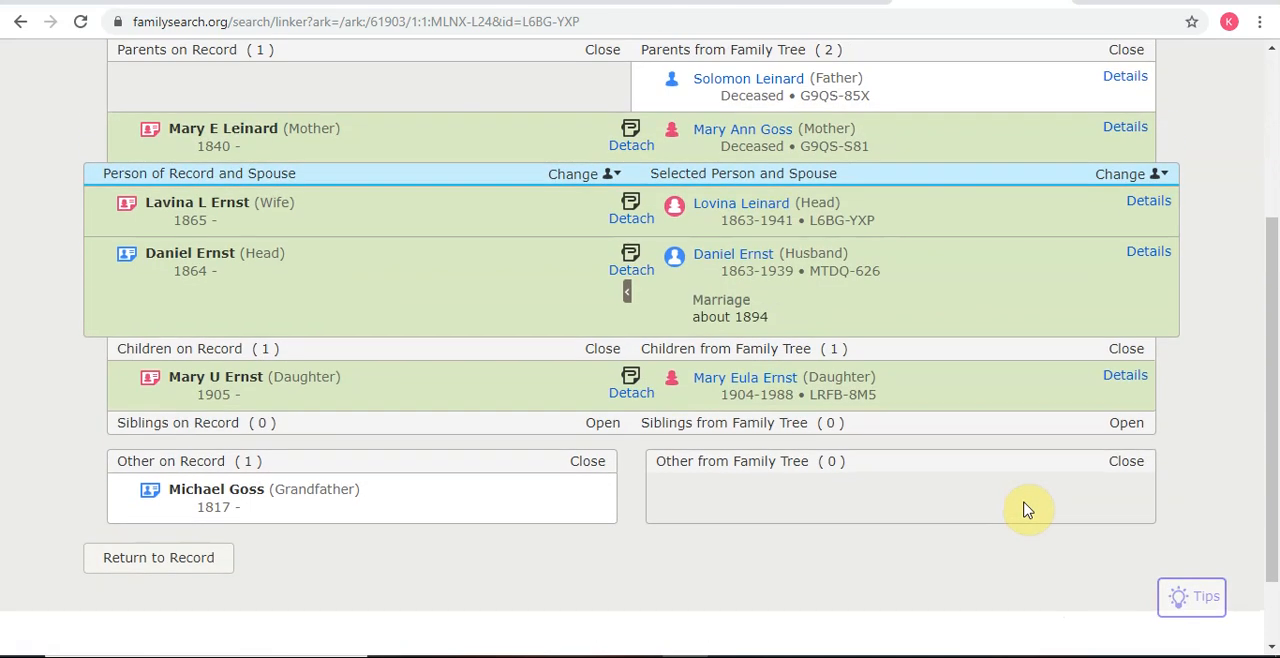